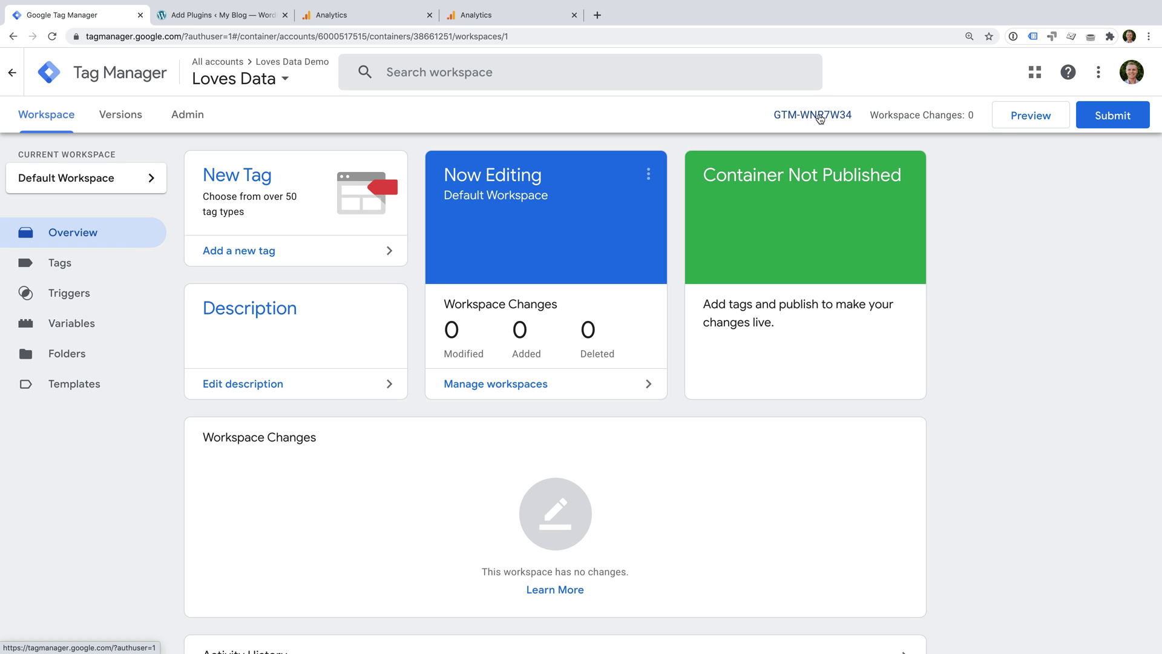
click(812, 117)
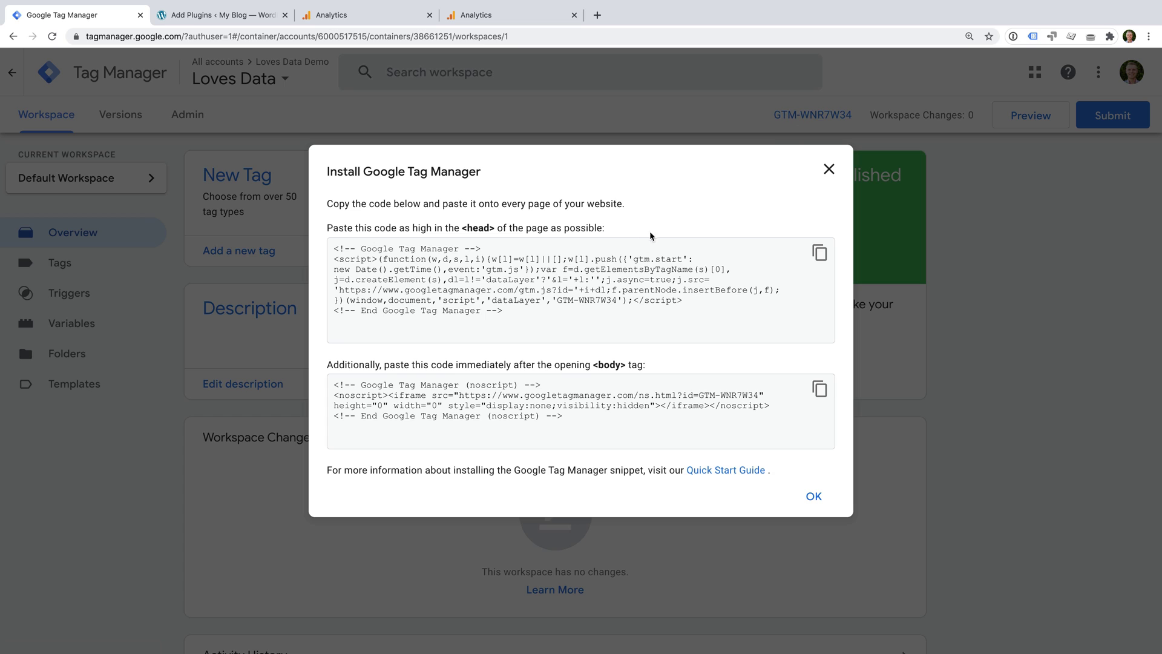
drag(543, 310, 335, 247)
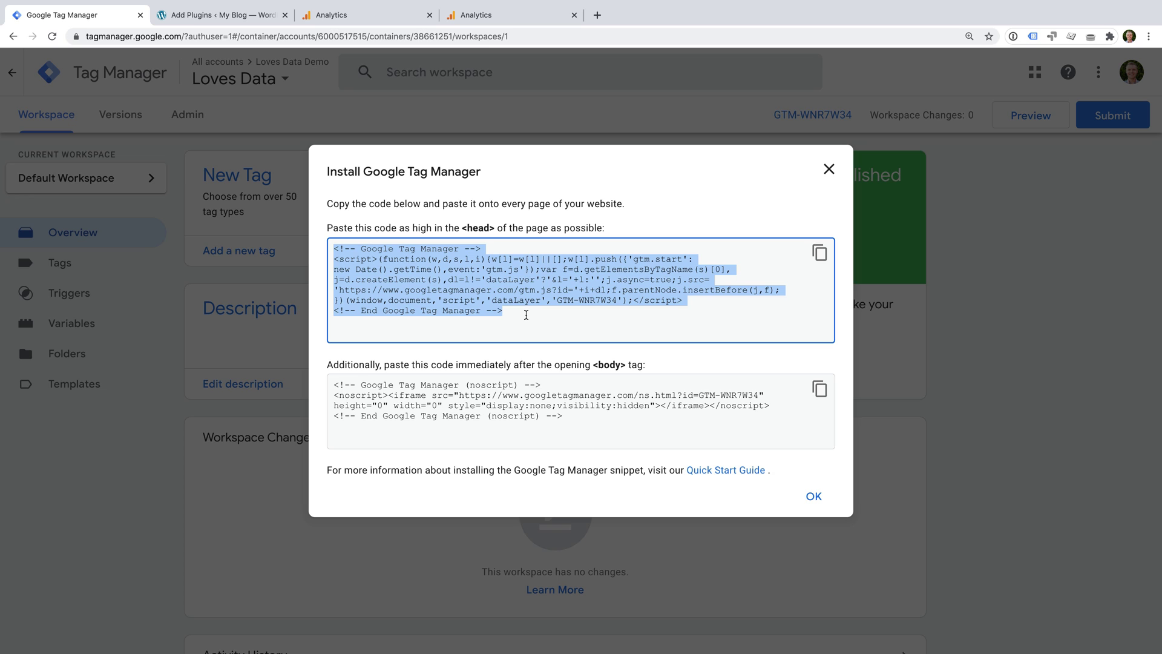
drag(333, 383, 619, 412)
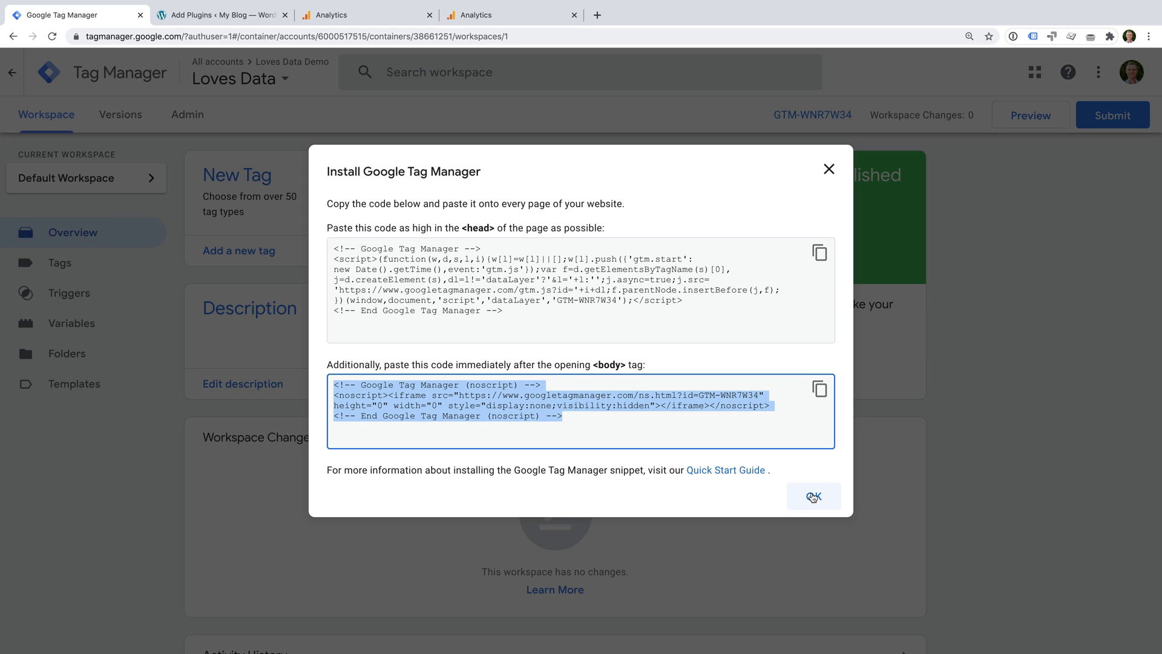
click(812, 497)
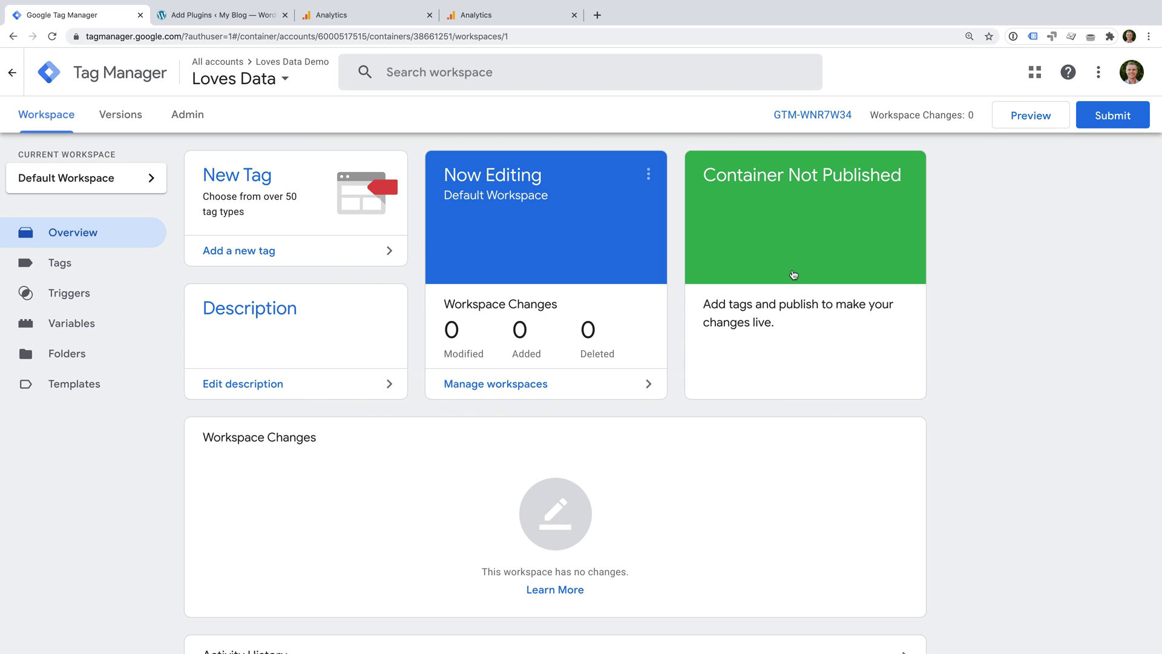
Install and activate the Site Kit by Google plugin from Add Plugins, then begin its setup
click(226, 19)
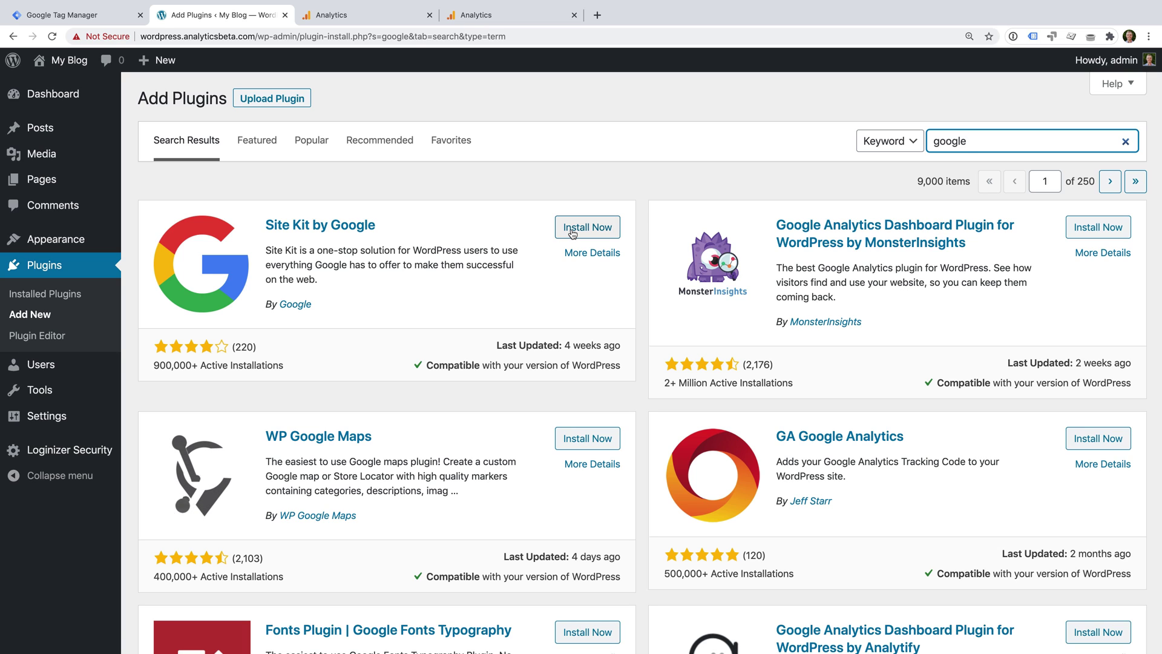
click(572, 230)
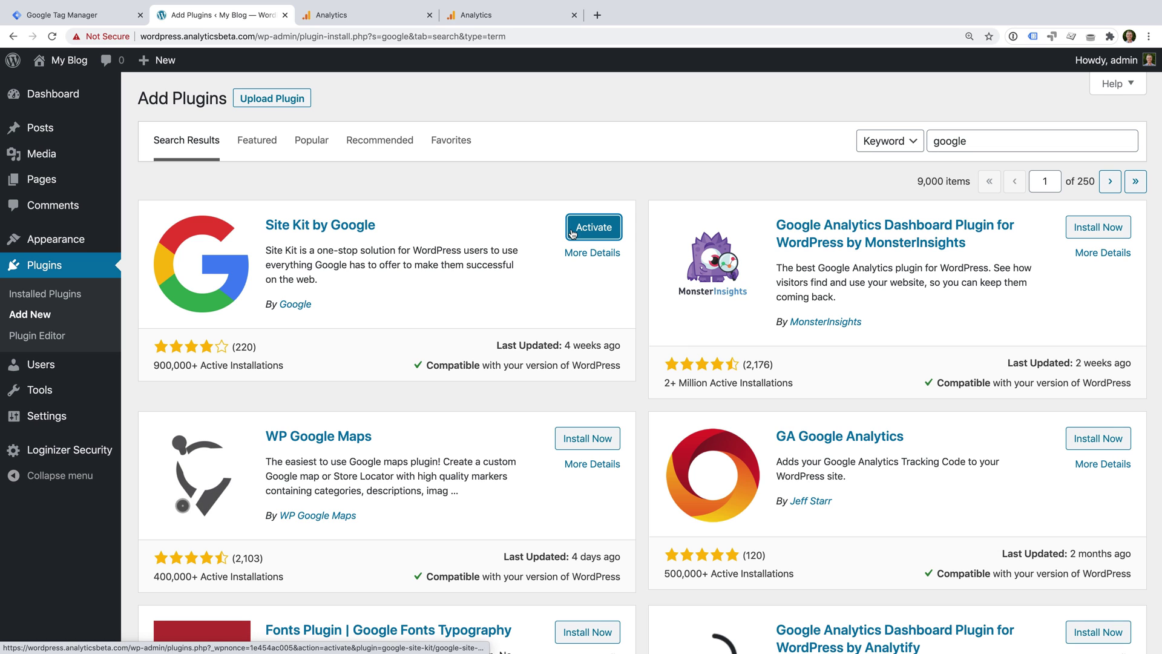
click(572, 234)
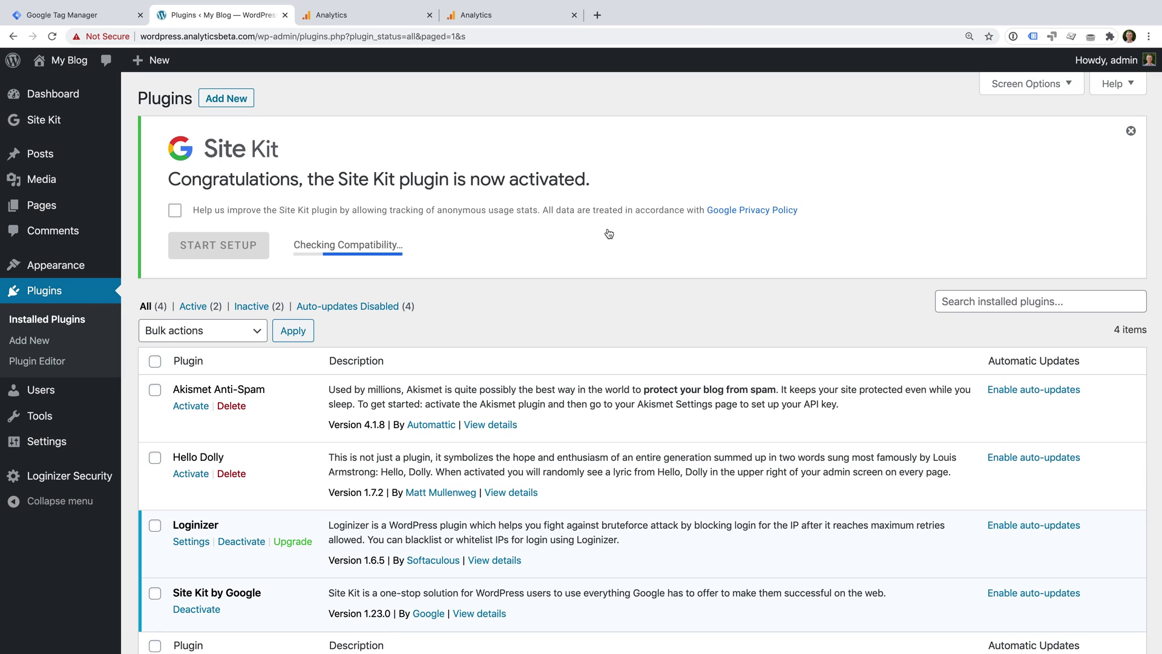
click(257, 246)
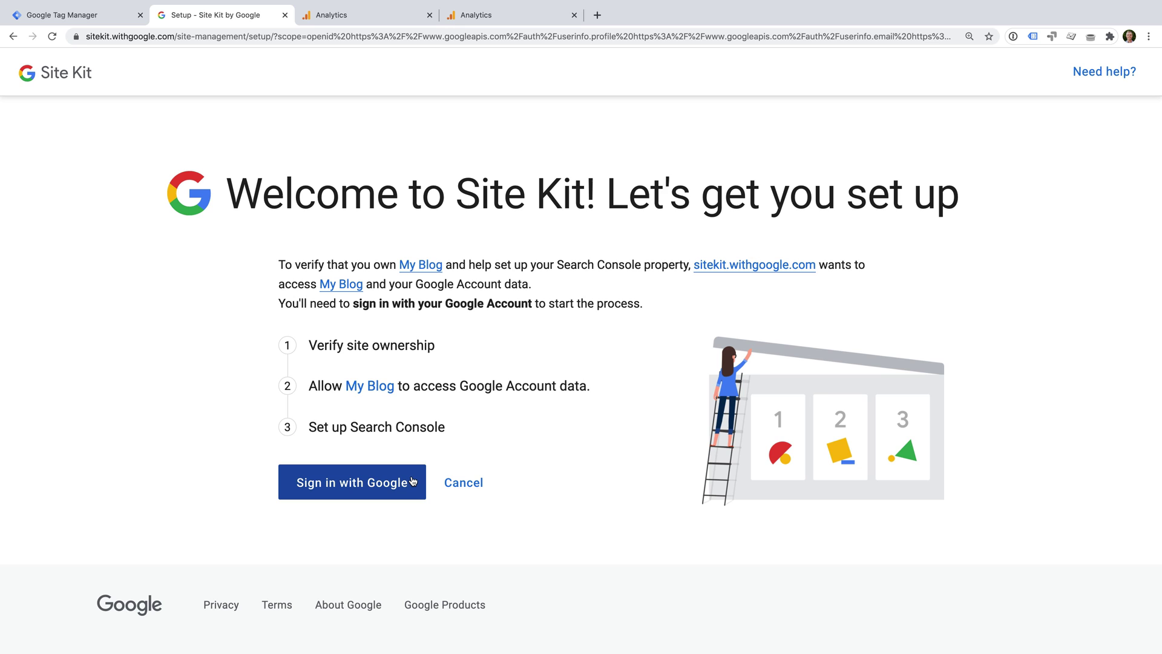
Sign in to Site Kit with Google and open the Site Kit Settings page
click(413, 481)
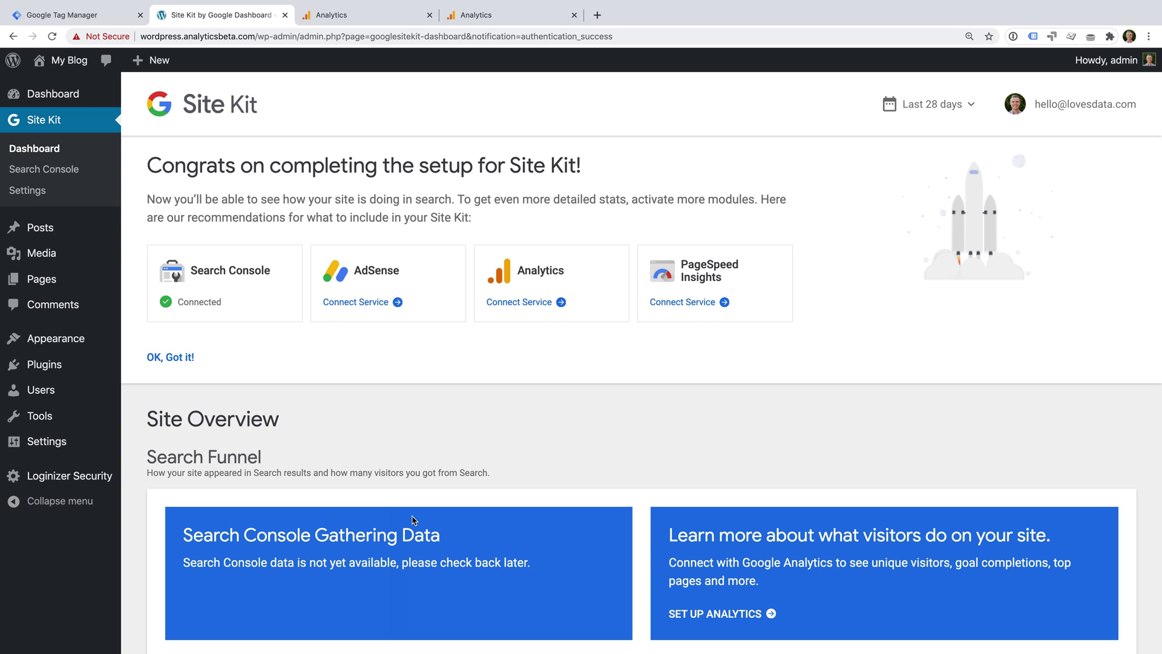
click(24, 191)
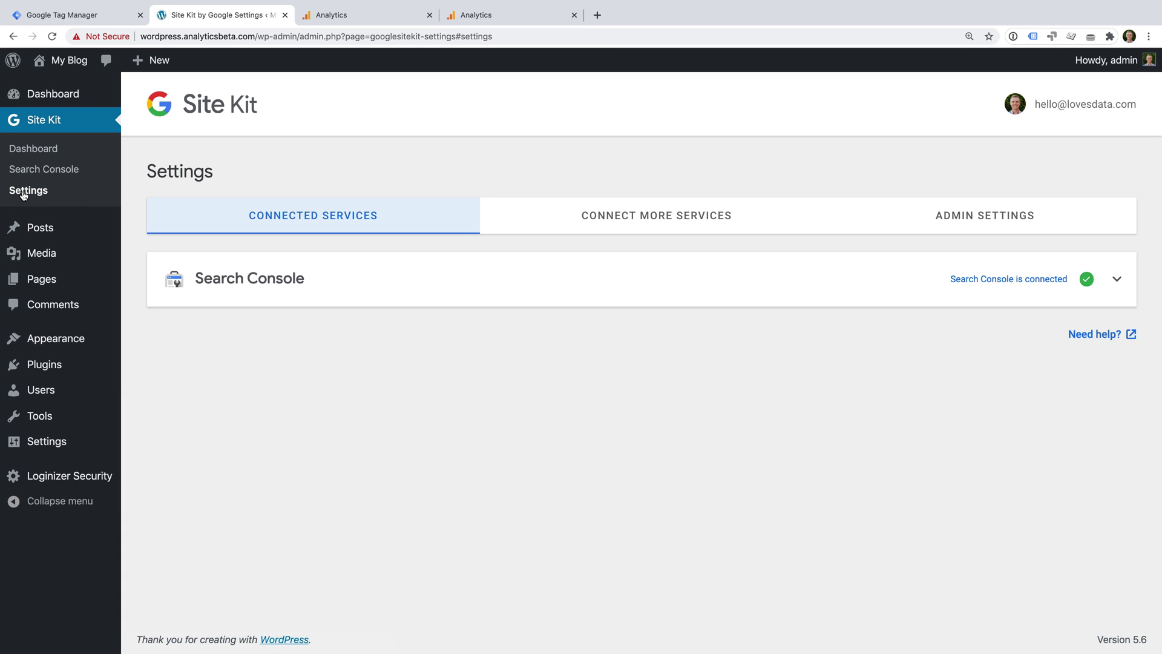
Start connecting Tag Manager in Site Kit and grant access with the Google account
click(615, 216)
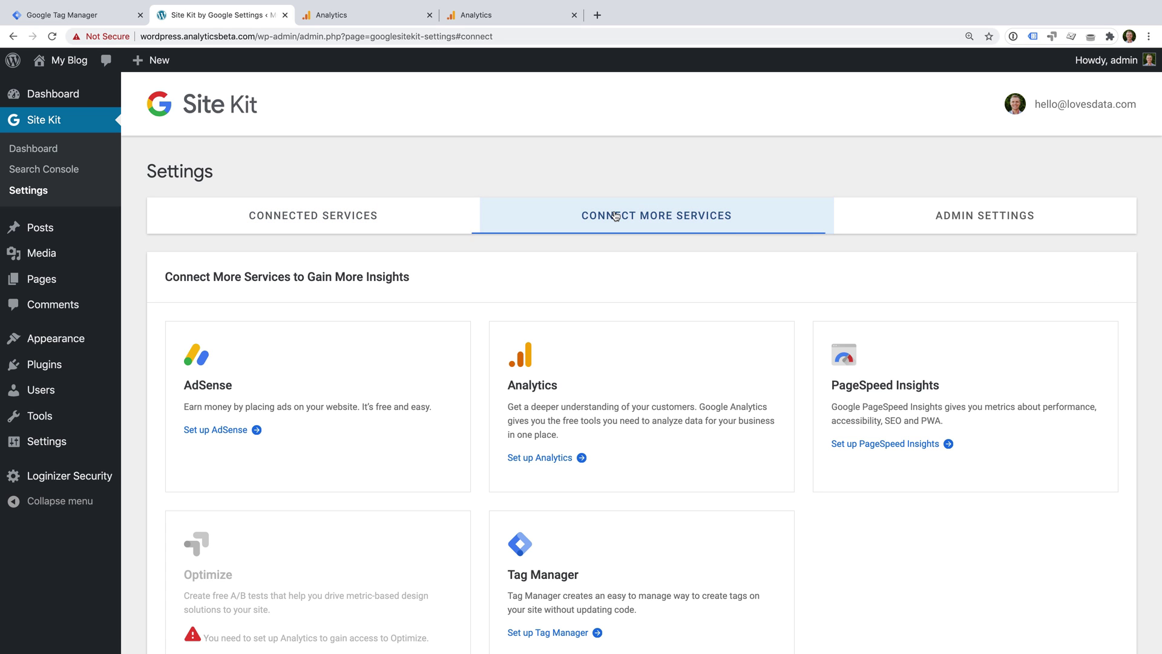
scroll(564, 350, down, 2)
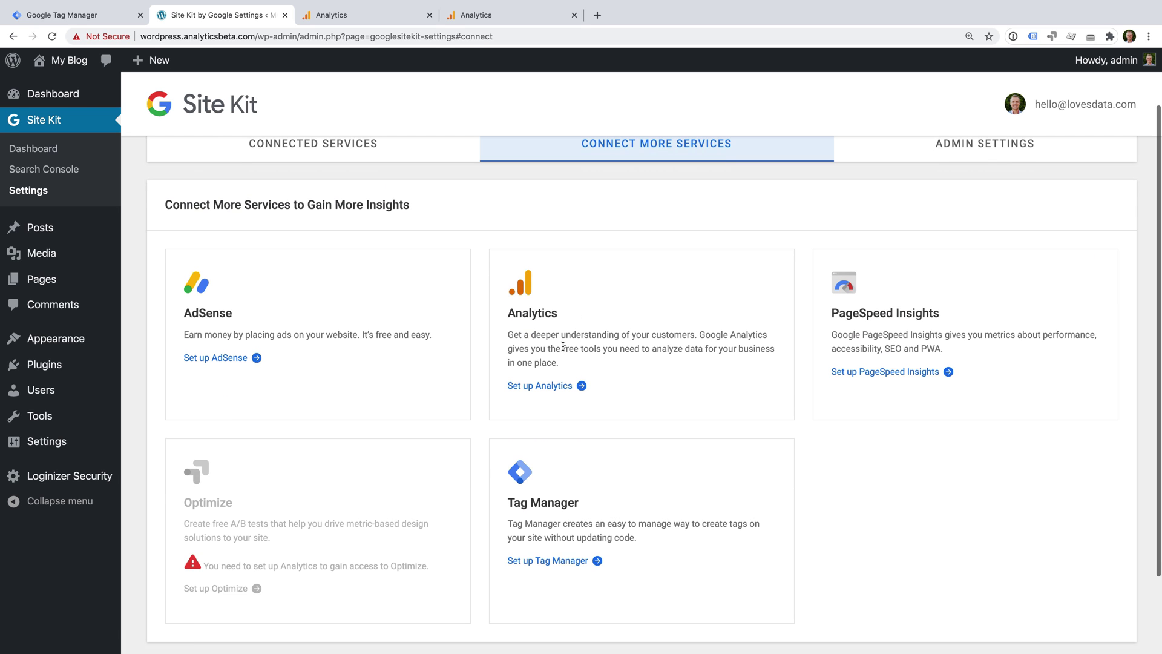
click(534, 562)
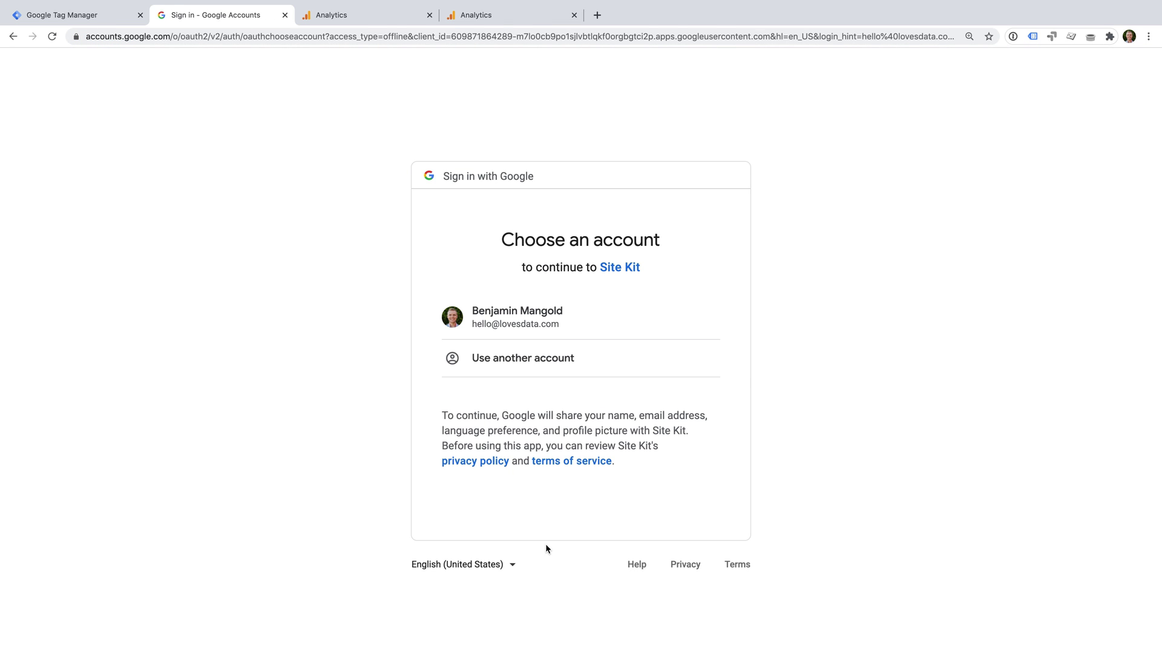
click(573, 324)
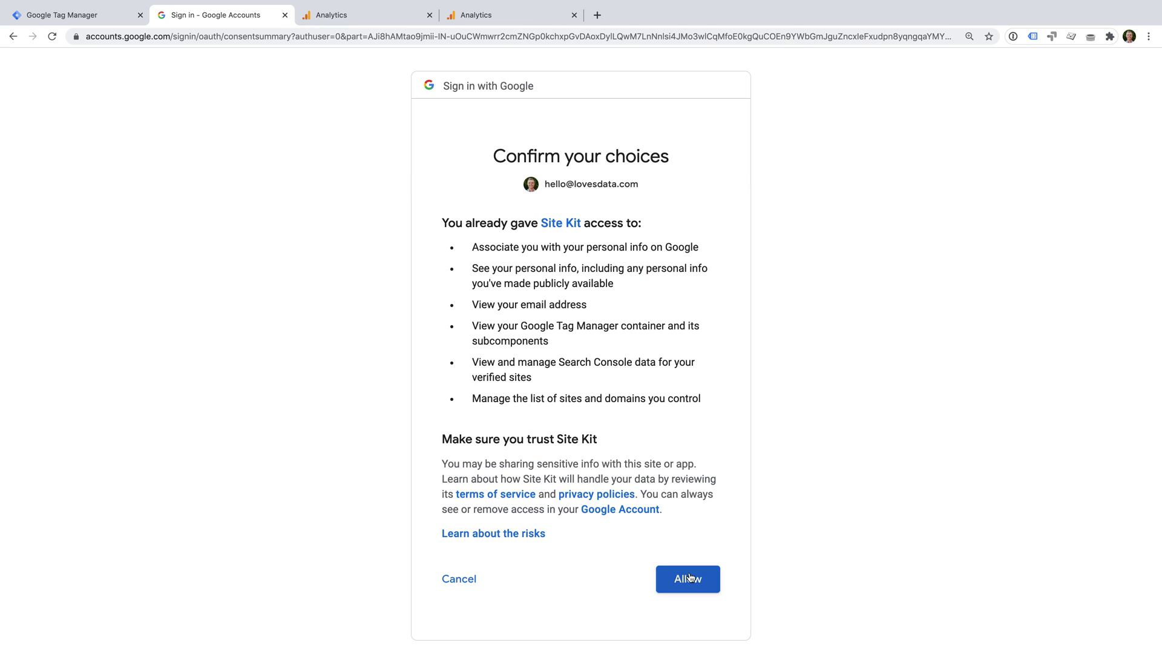
click(690, 578)
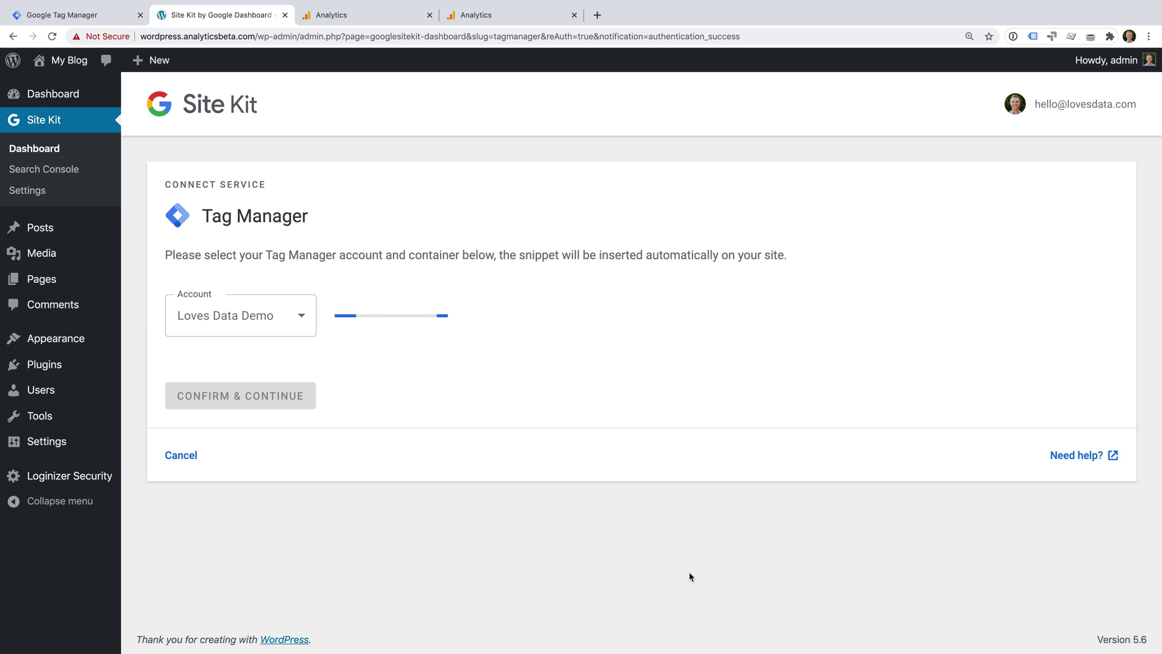
Link the Loves Data Demo account's Loves Data container and confirm the Tag Manager connection
click(285, 333)
click(280, 415)
click(460, 337)
click(456, 446)
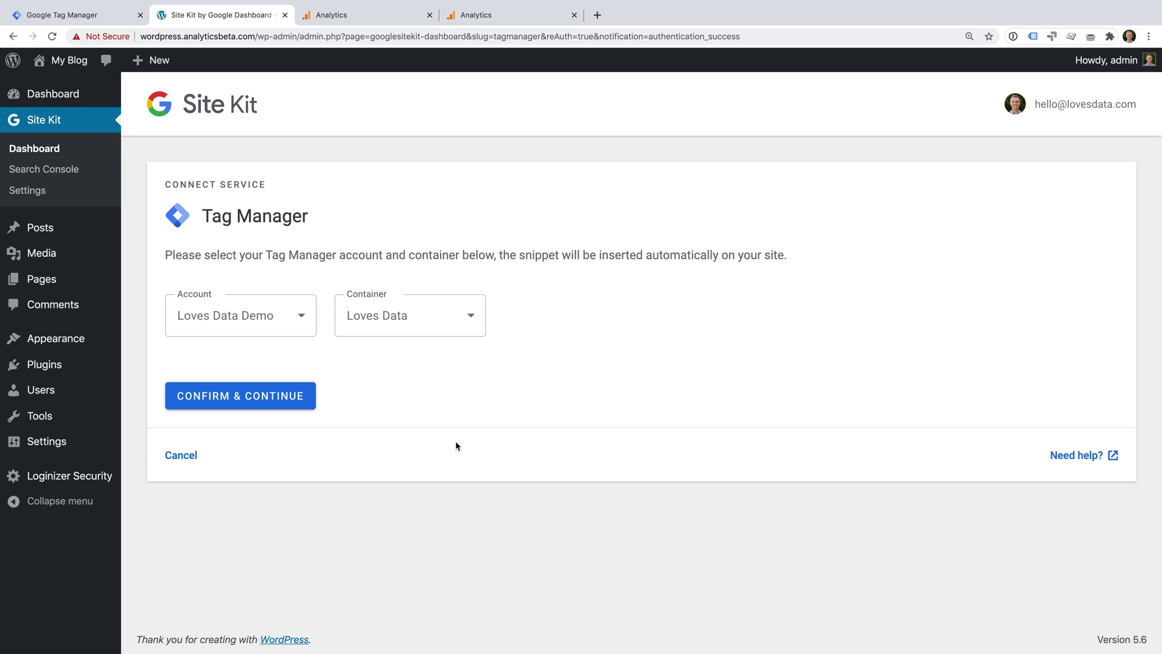
click(306, 395)
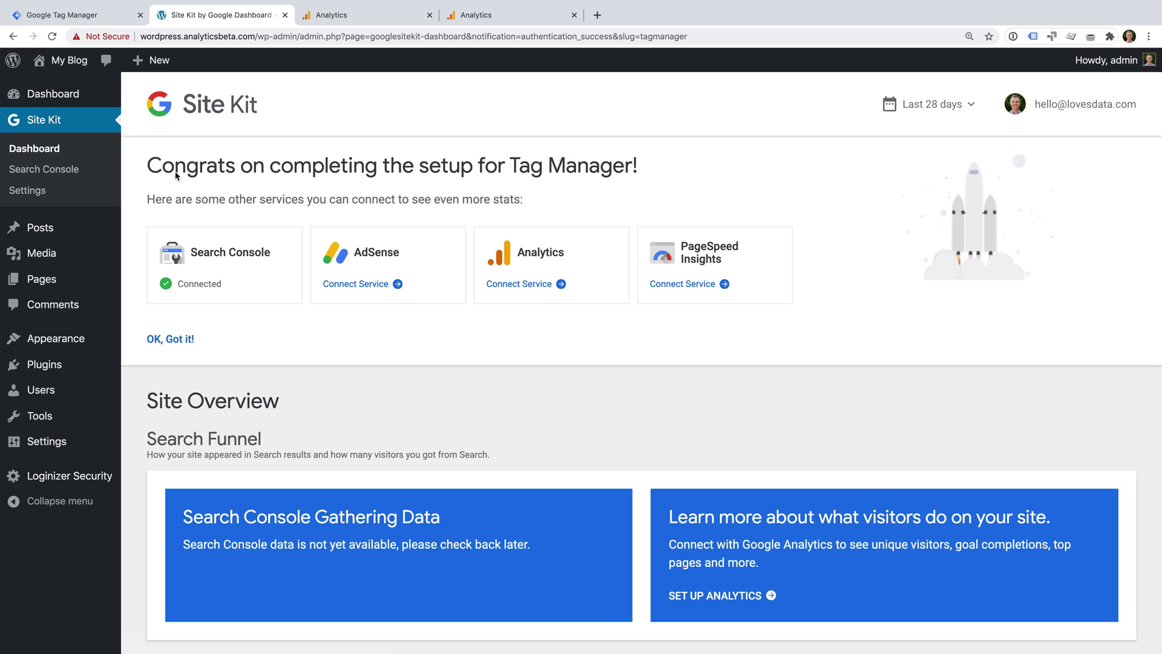
click(113, 24)
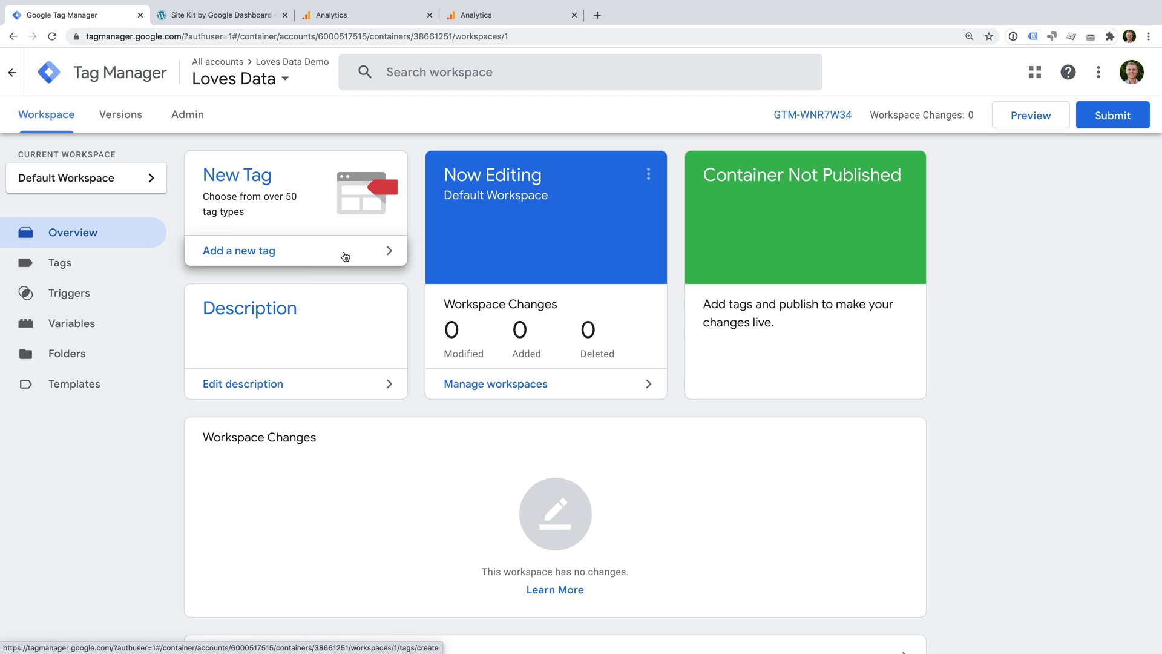
Create a tag named 'Google Analytics GA4' with the GA4 Configuration tag type
click(296, 251)
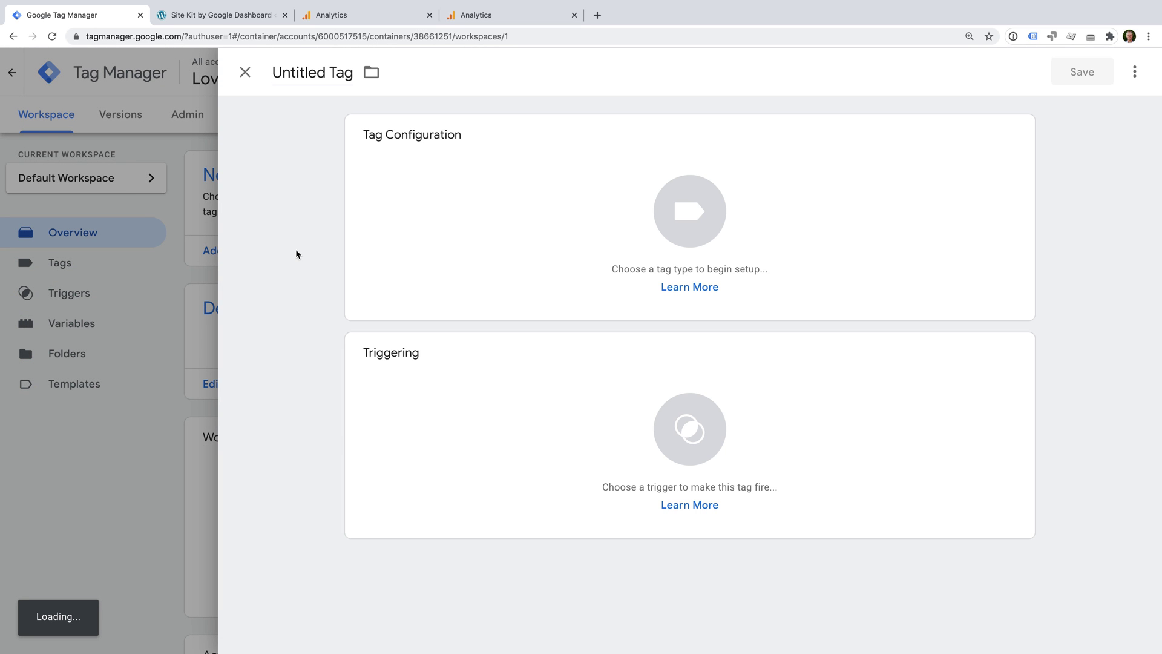
triple_click(327, 72)
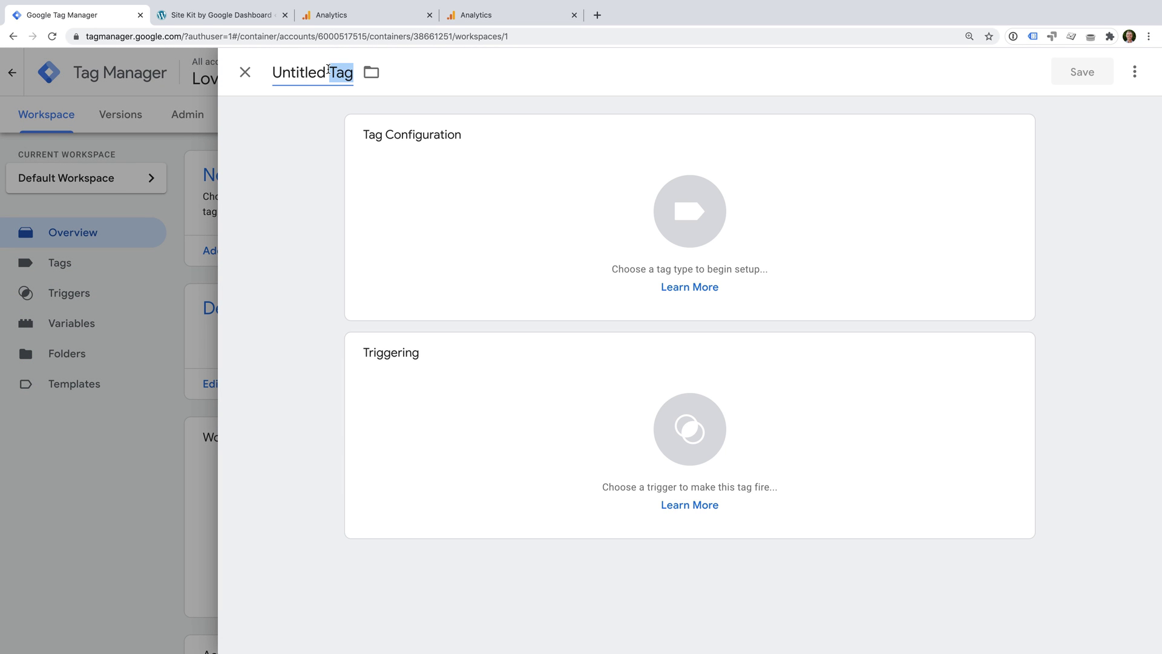
text(Google )
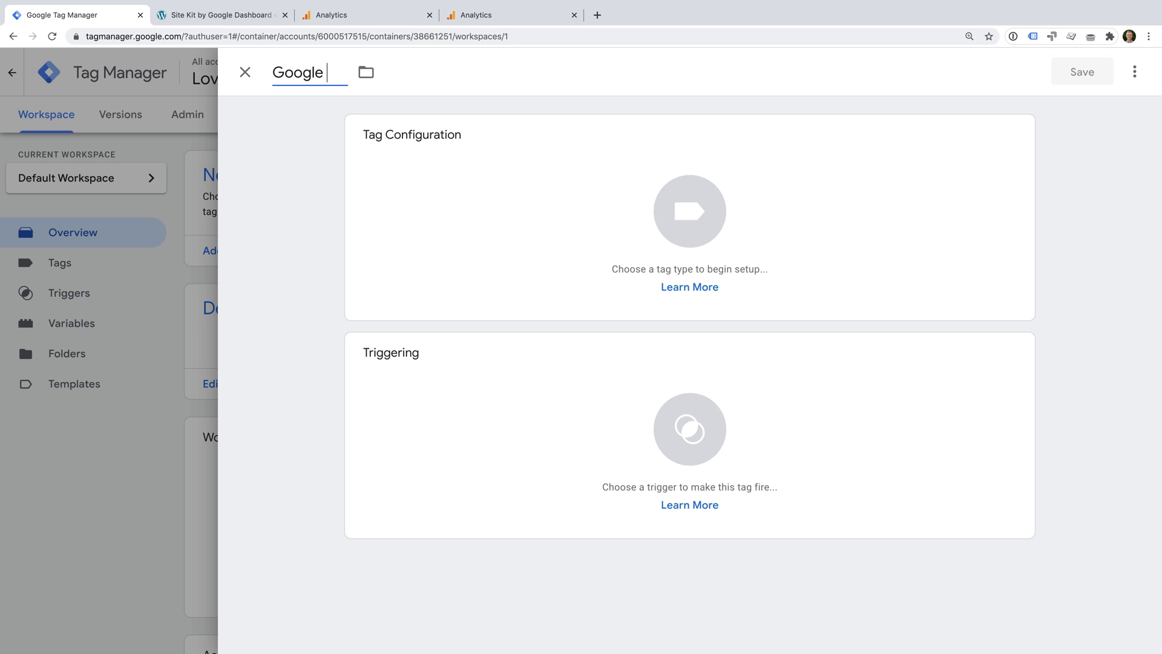
text(Analytics GA4)
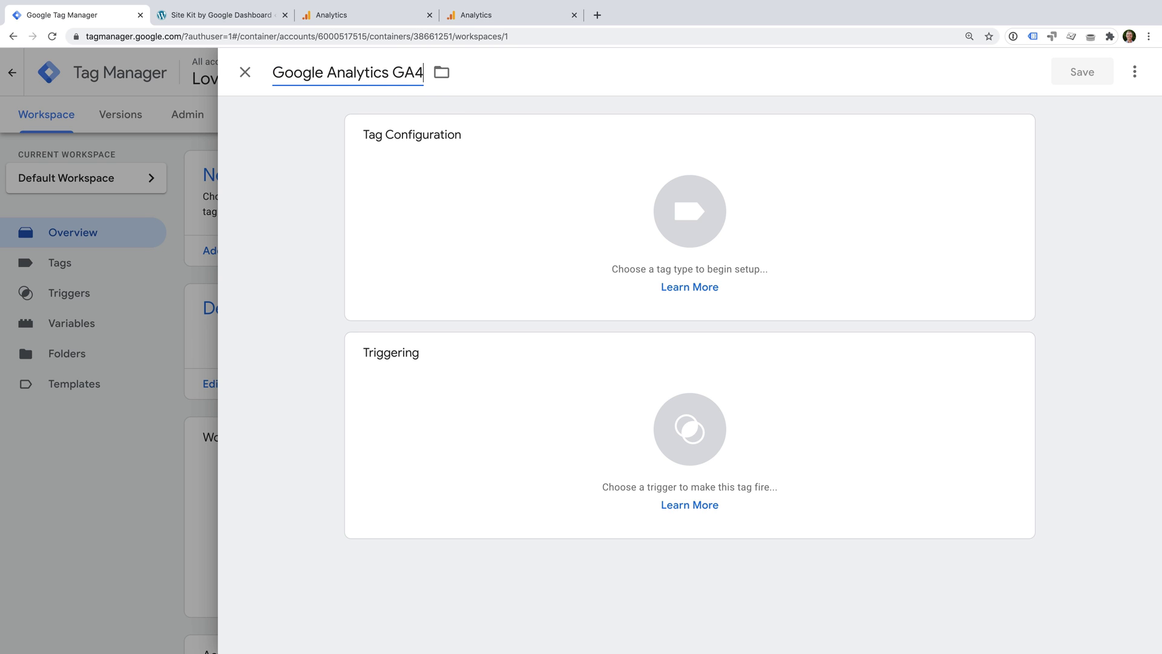
click(587, 184)
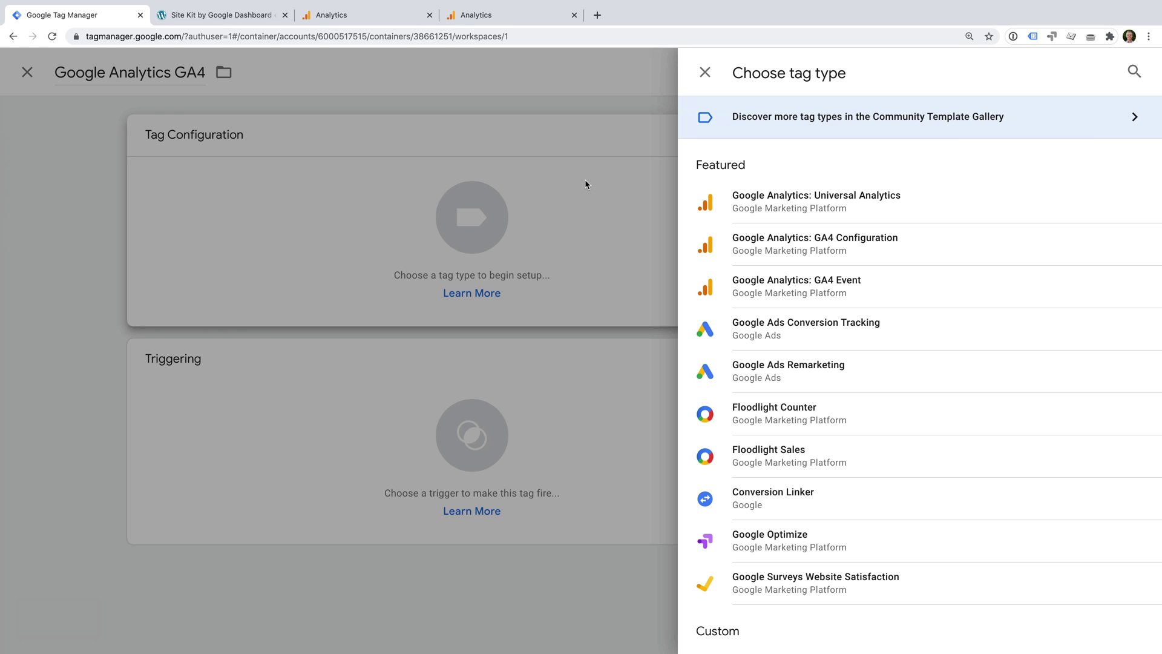
click(924, 247)
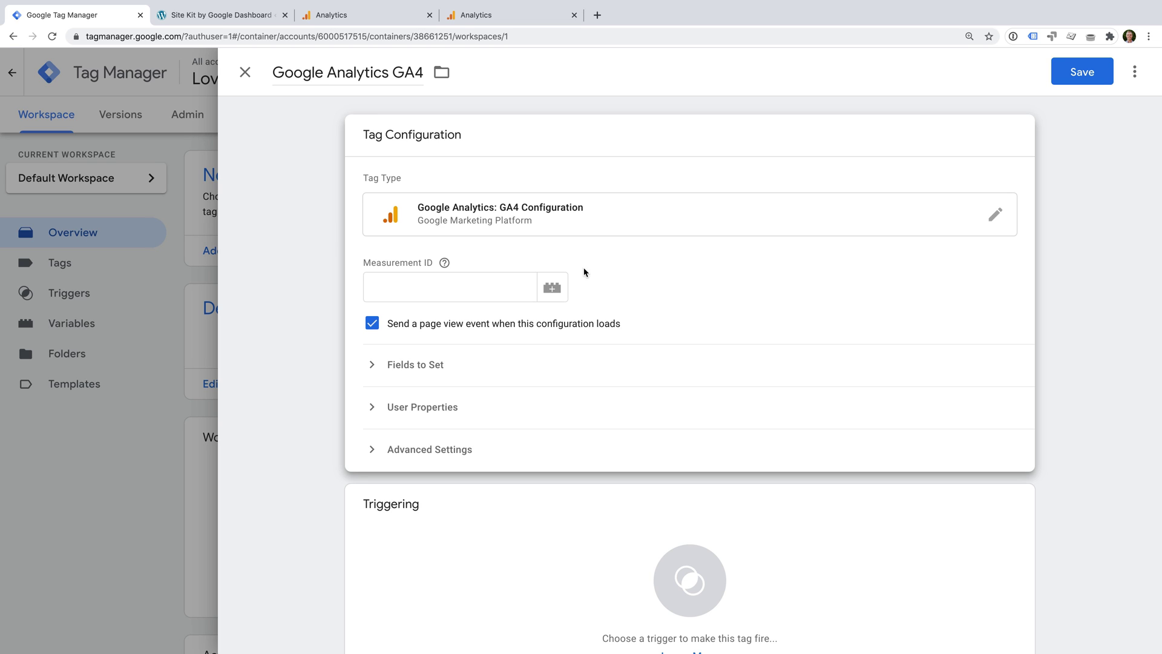
mouse_move(444, 262)
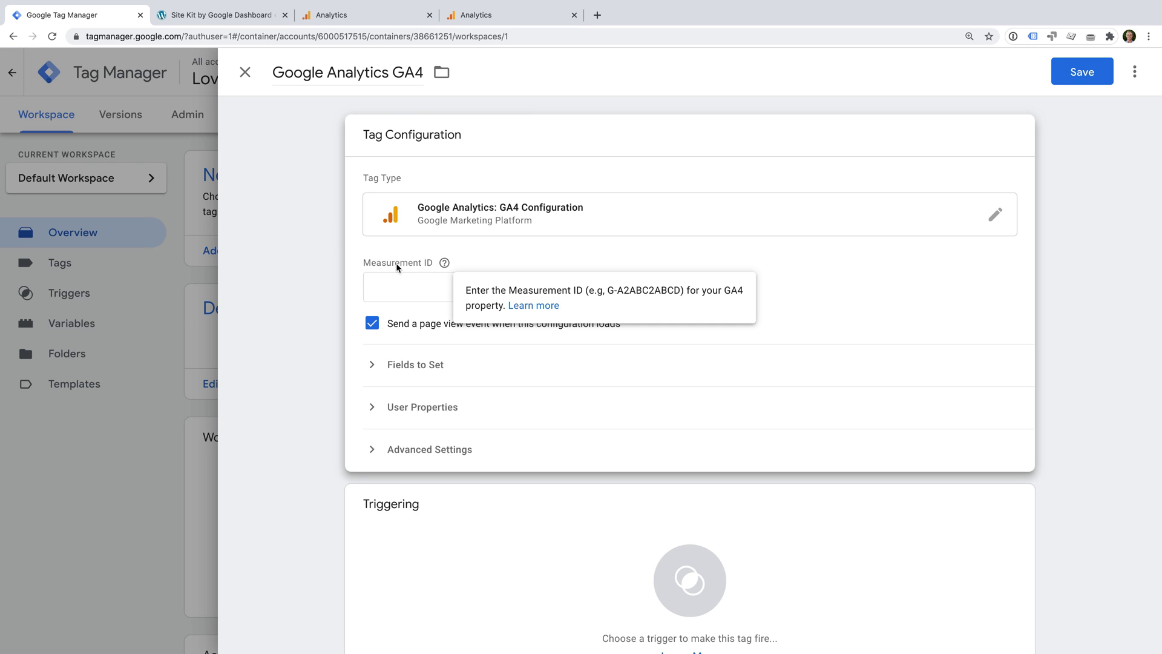
click(380, 22)
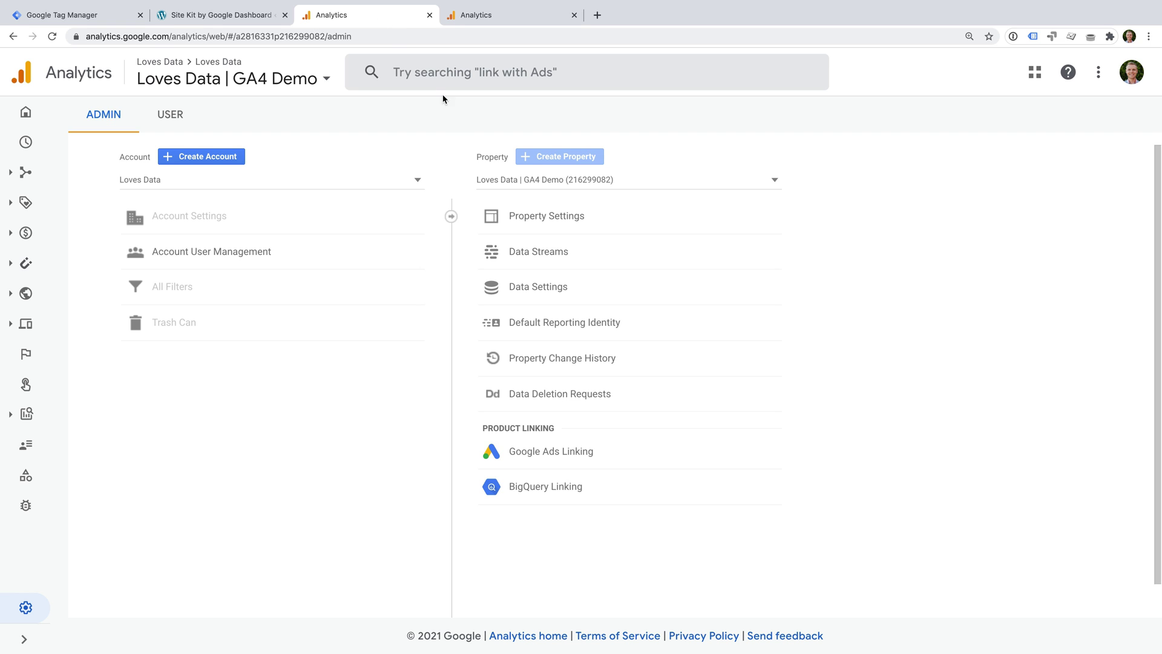
Open the Loves Data Demo Site data stream and select Measurement ID G-9Y08RDH8KT
click(632, 256)
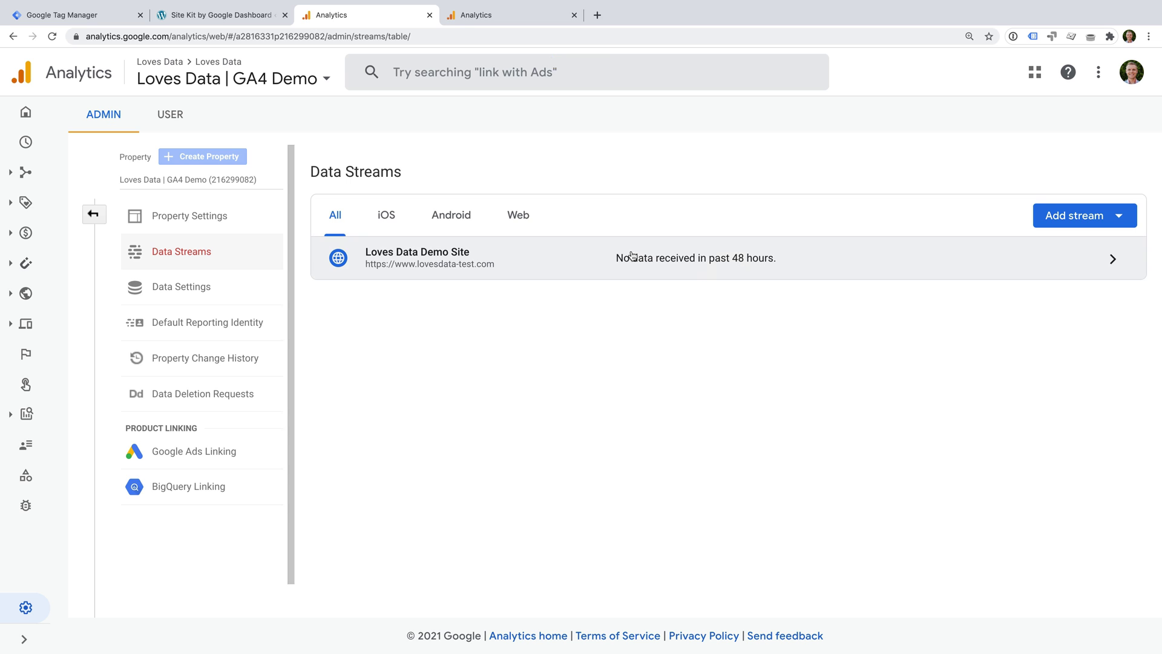
click(506, 265)
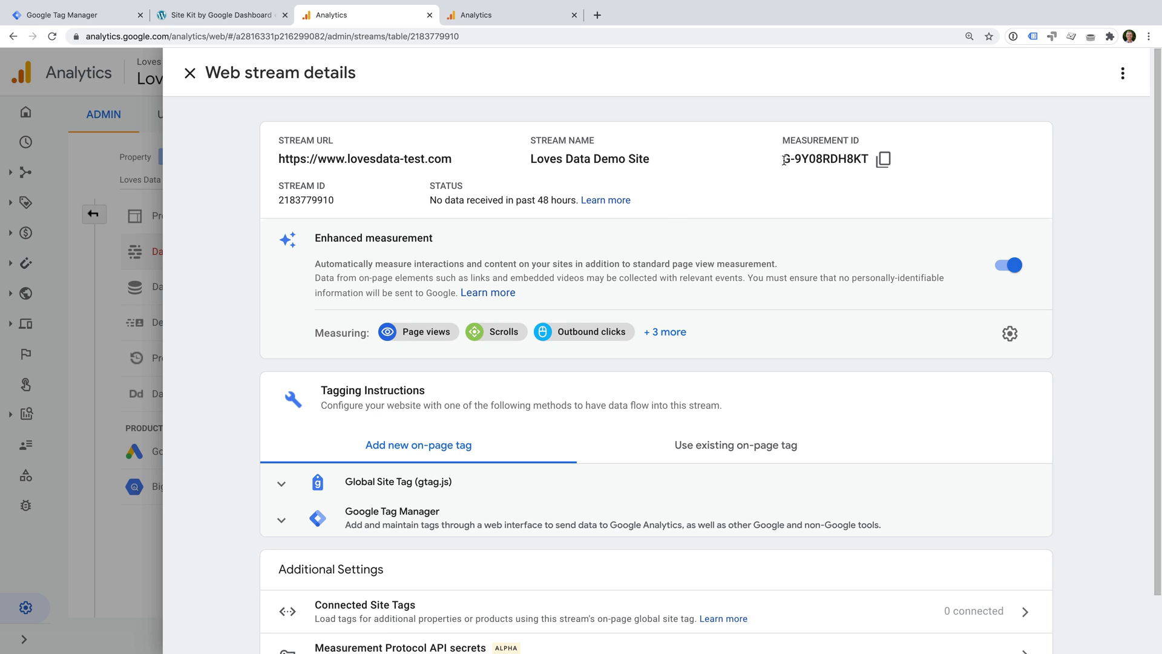
drag(781, 159, 870, 162)
key(super+c)
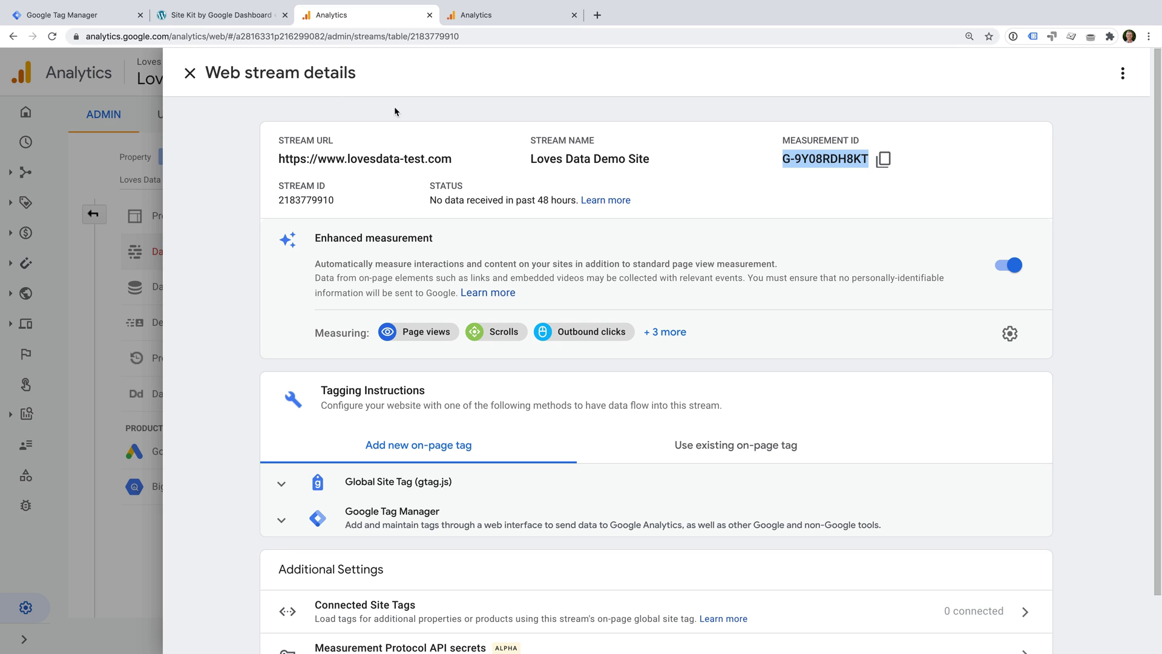
Paste Measurement ID G-9Y08RDH8KT into the GA4 tag's configuration
click(94, 15)
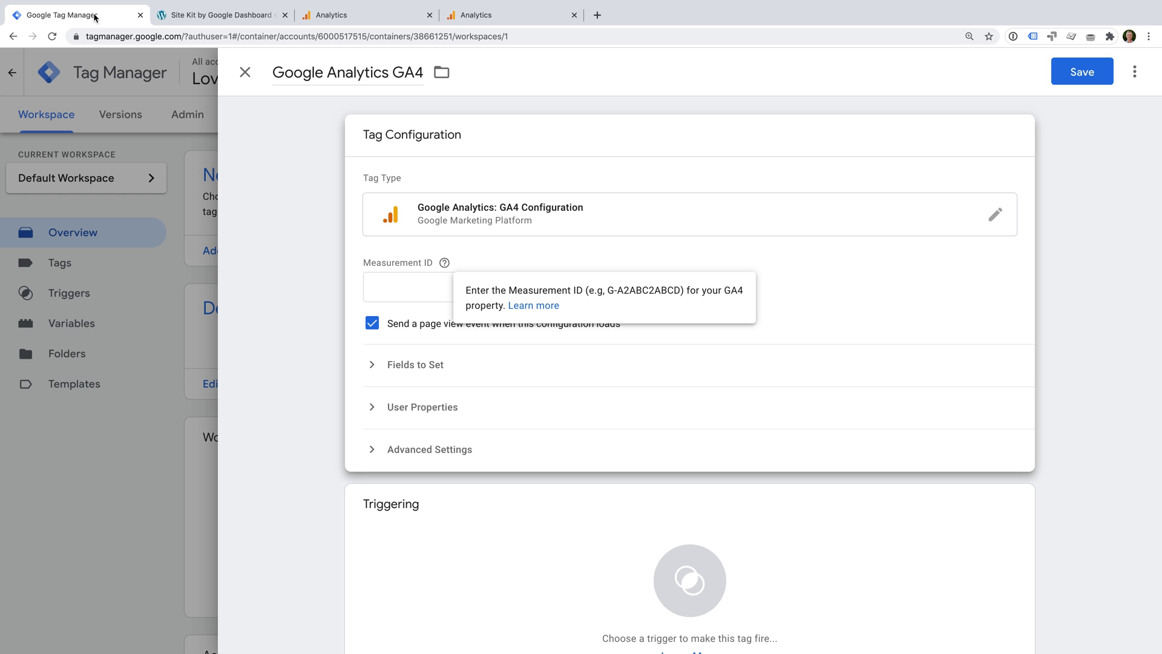
click(376, 285)
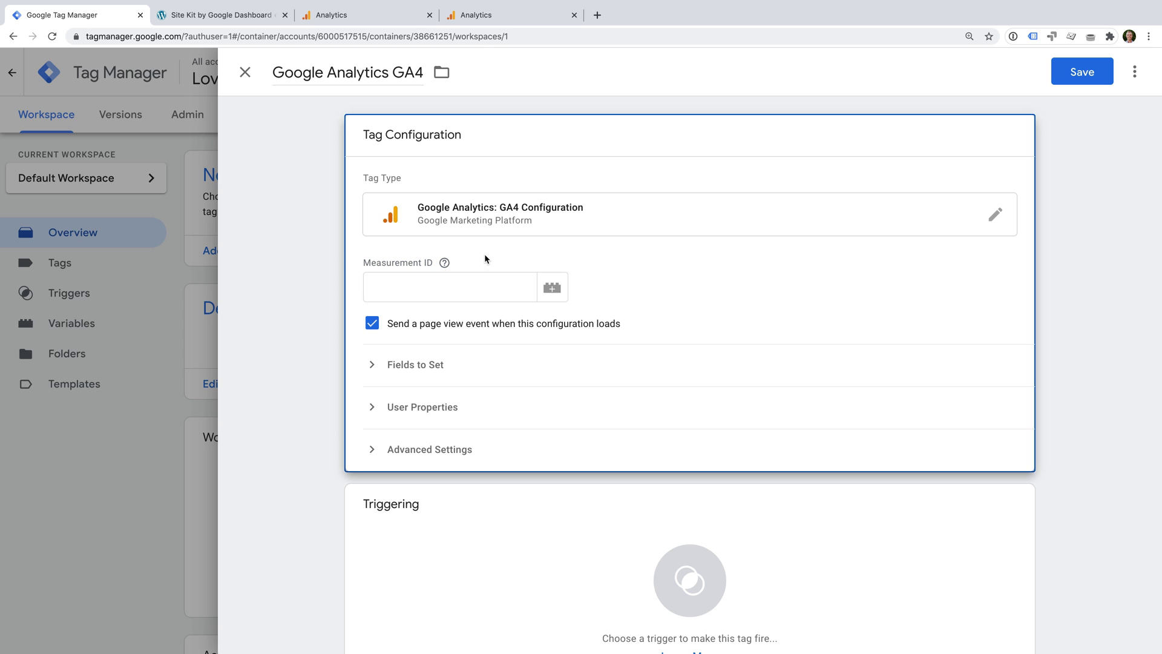
click(444, 285)
key(super+v)
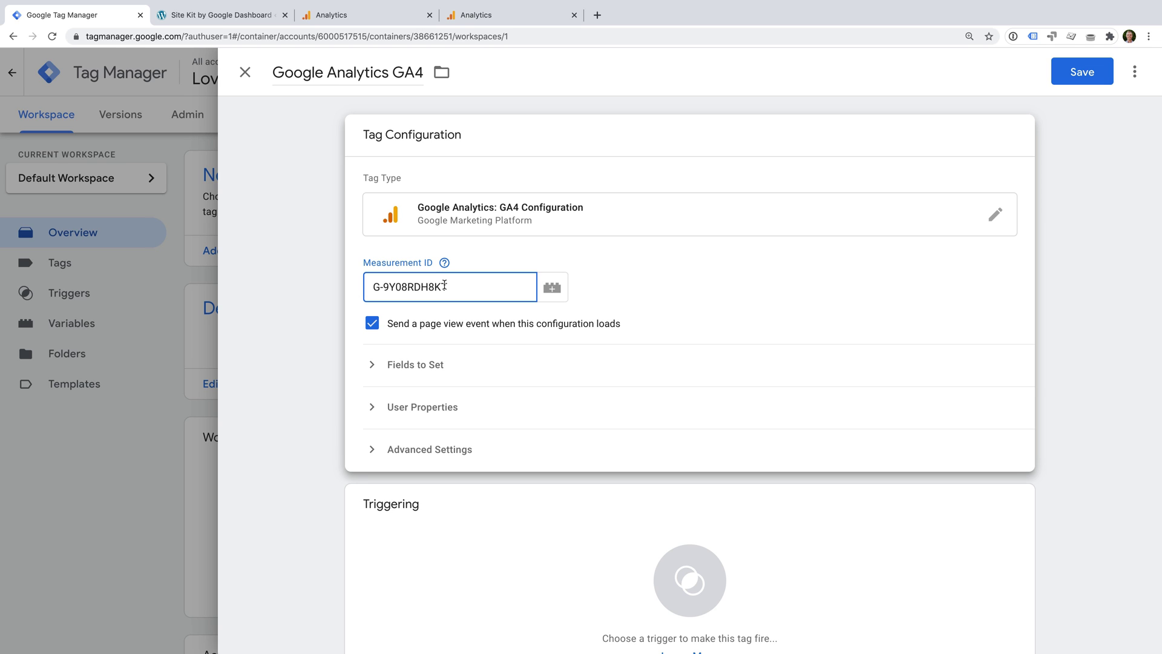
Set the GA4 tag to fire on All Pages and save it
scroll(699, 346, down, 1)
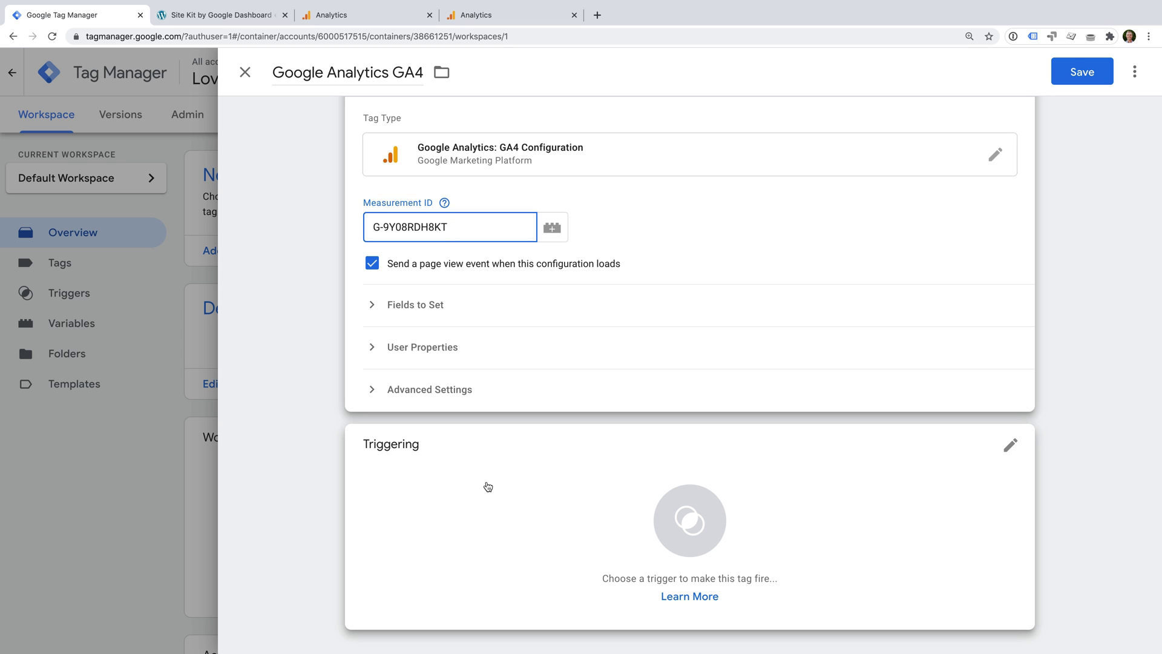
click(487, 485)
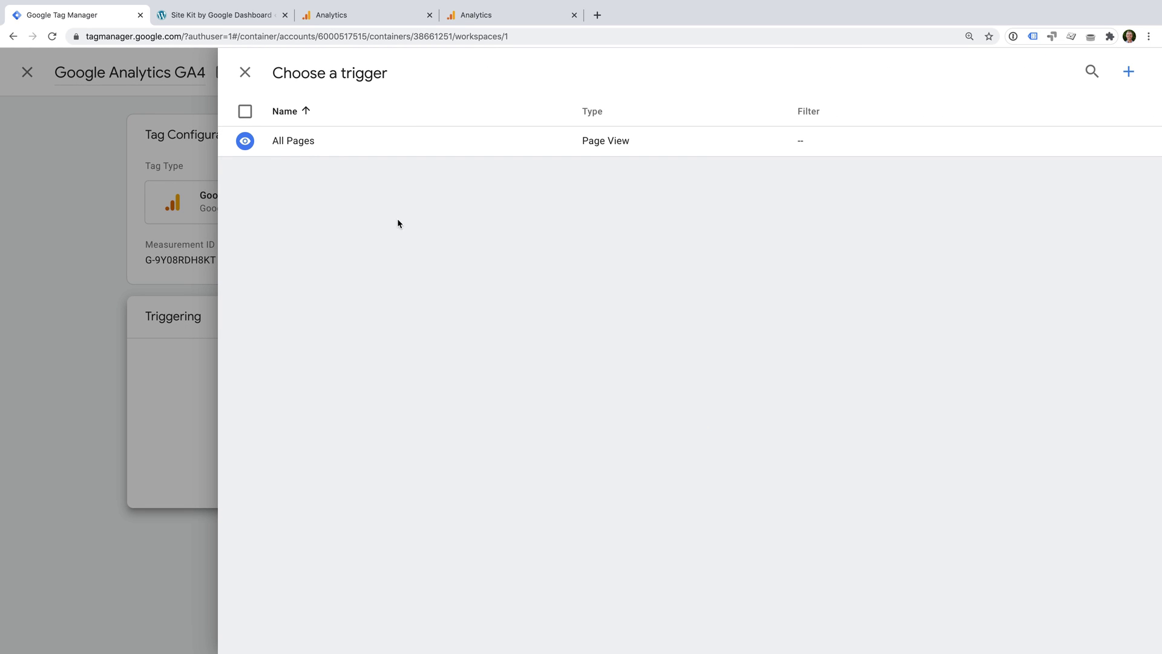
click(325, 145)
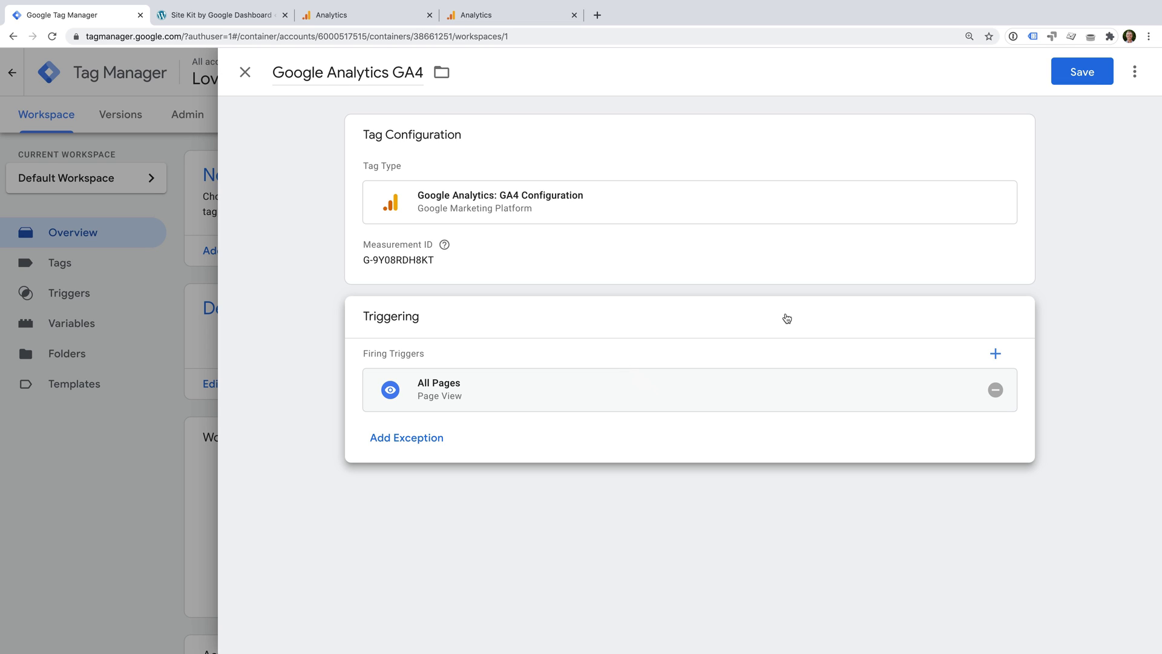
click(1081, 72)
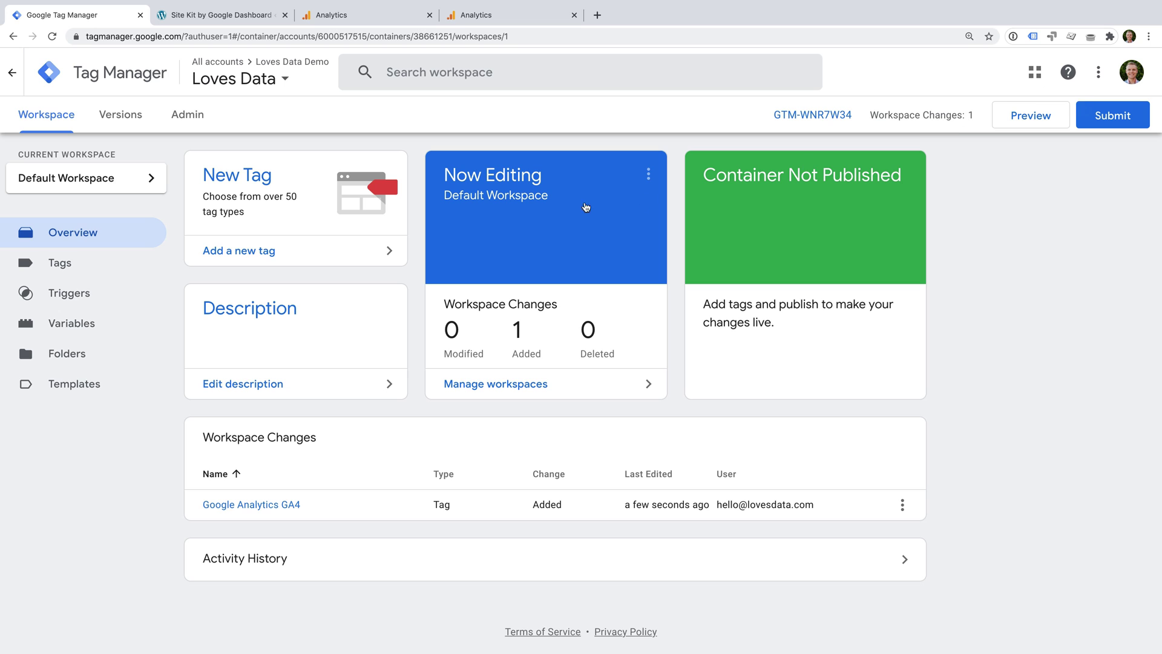
Create a tag named 'Google Analytics UA' with the Universal Analytics tag type
click(306, 248)
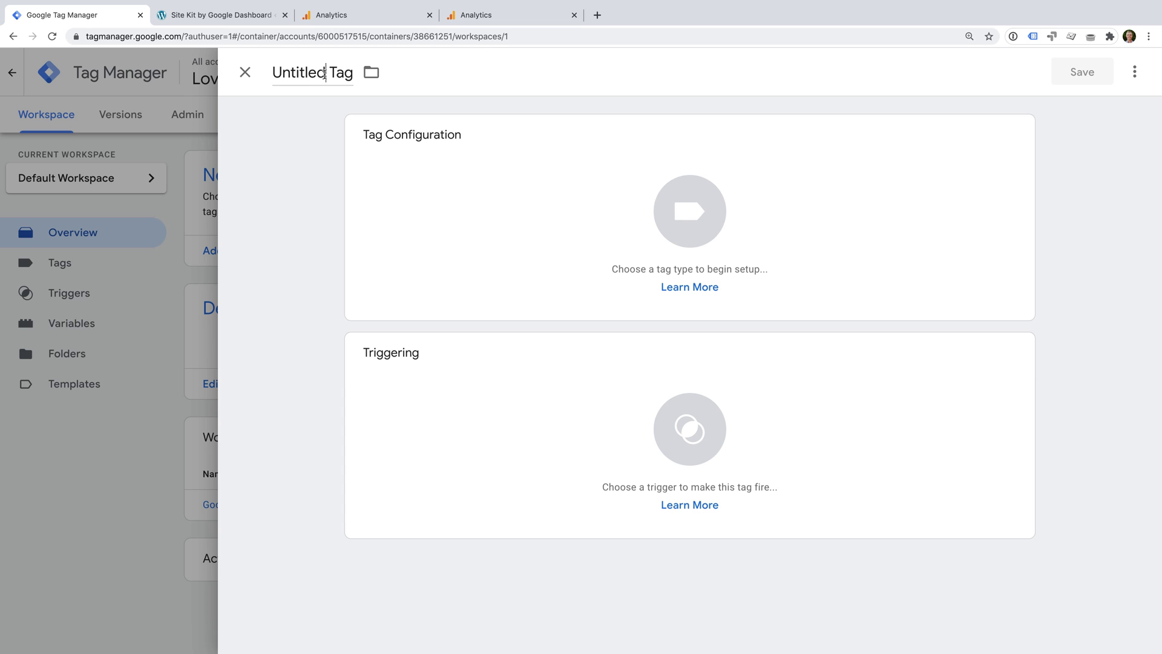
click(323, 73)
text(Google Anal)
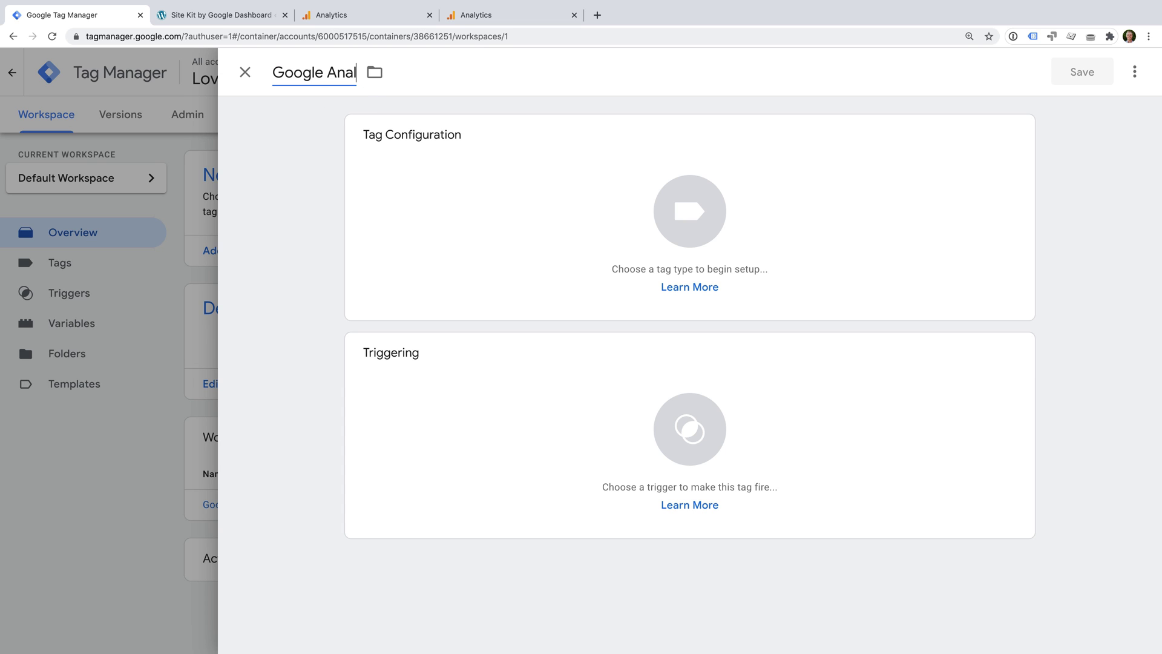
text(ytics UA)
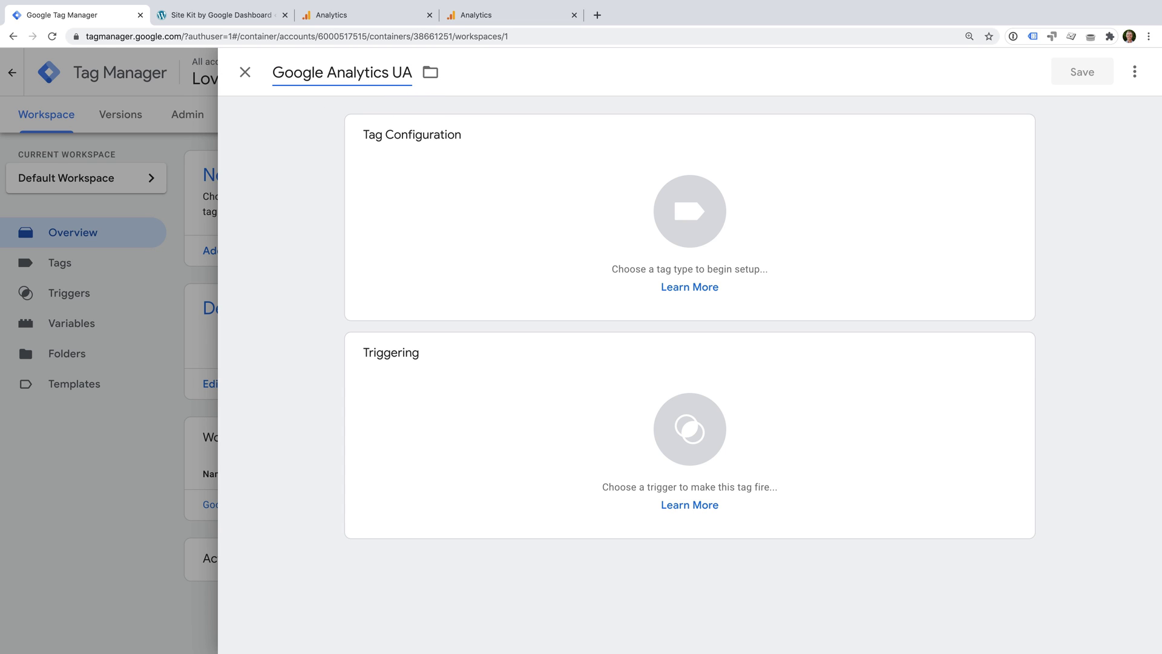
click(595, 198)
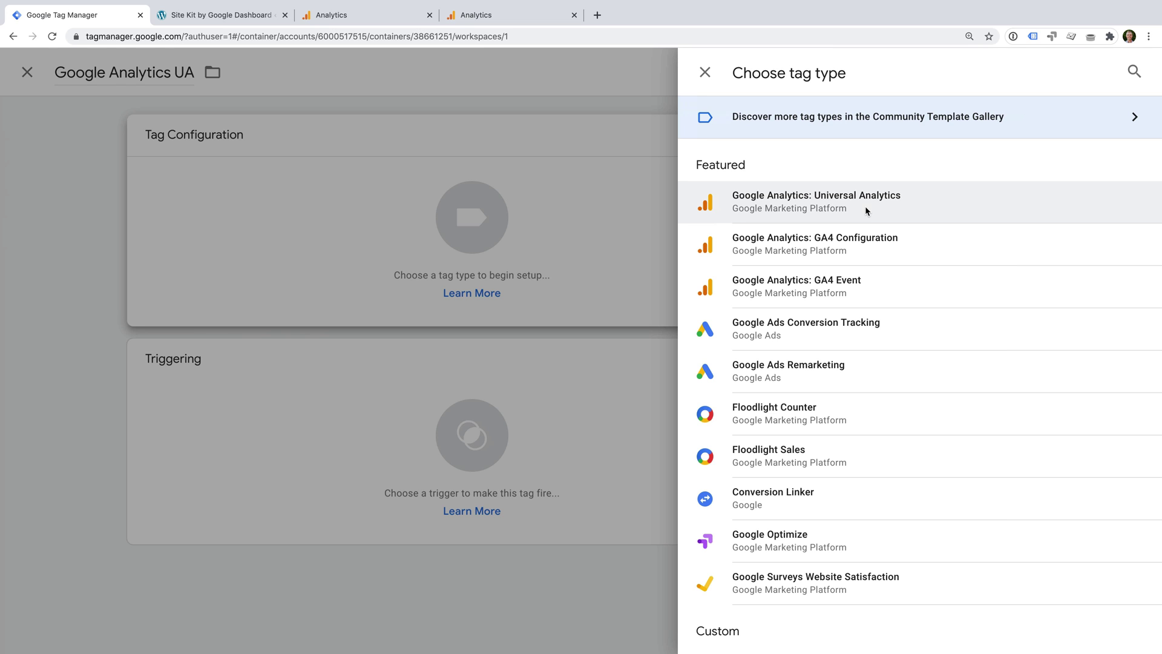
click(866, 210)
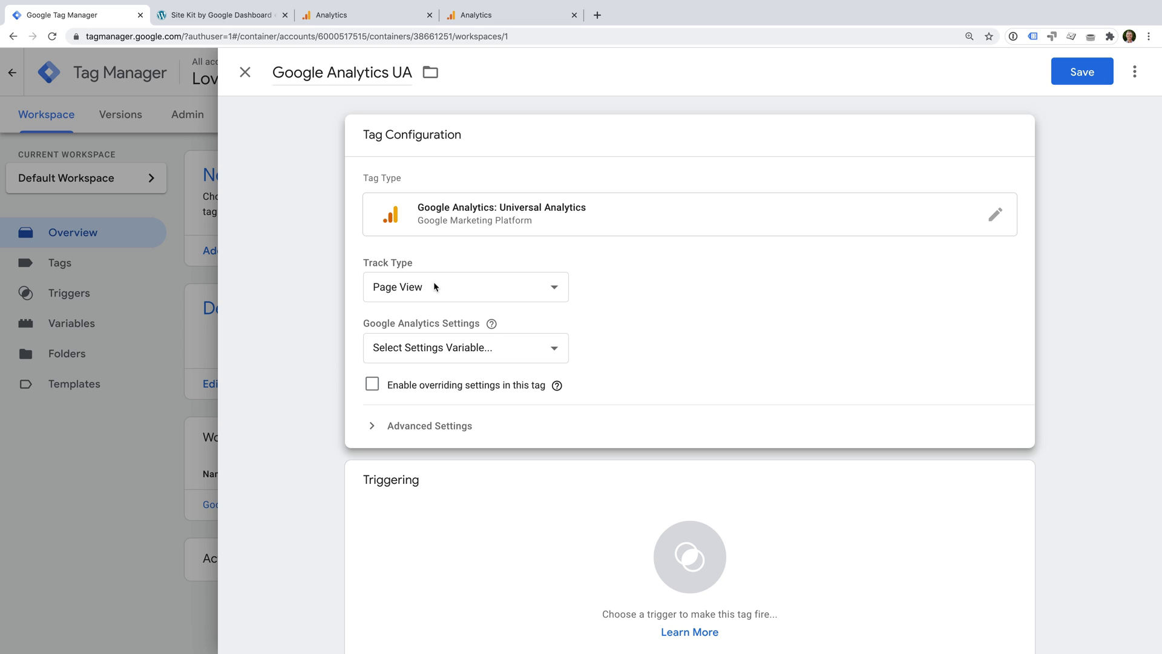
Create a new Google Analytics Settings variable named 'Google Analytics UA'
click(503, 349)
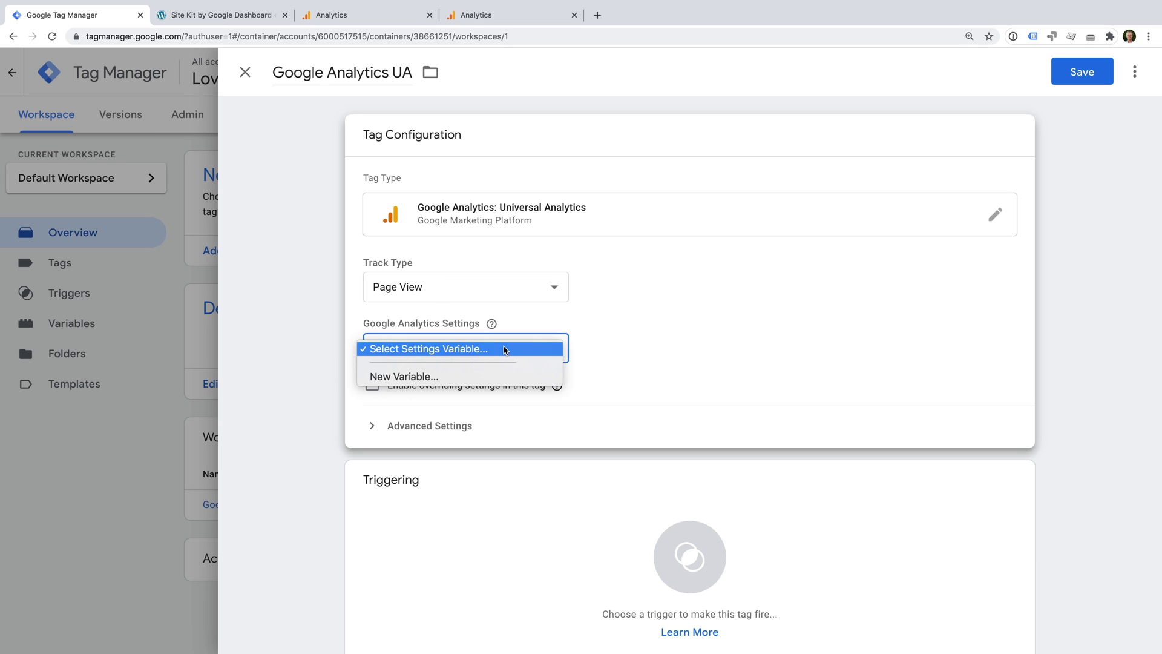
click(469, 378)
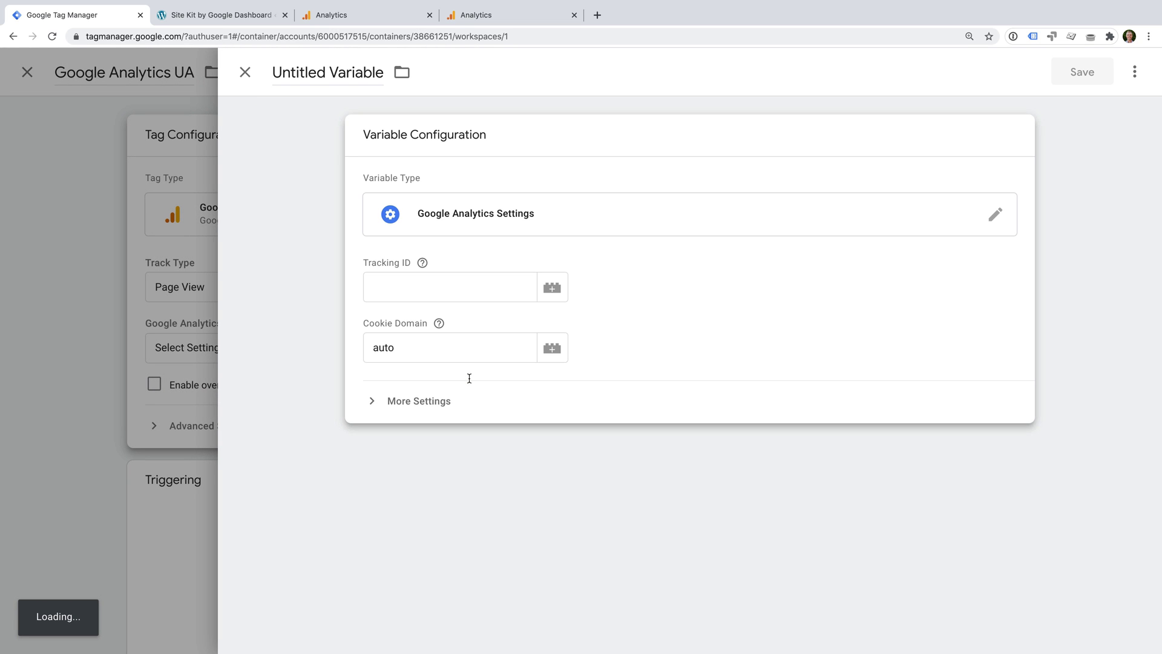
click(350, 80)
text(Google Anal)
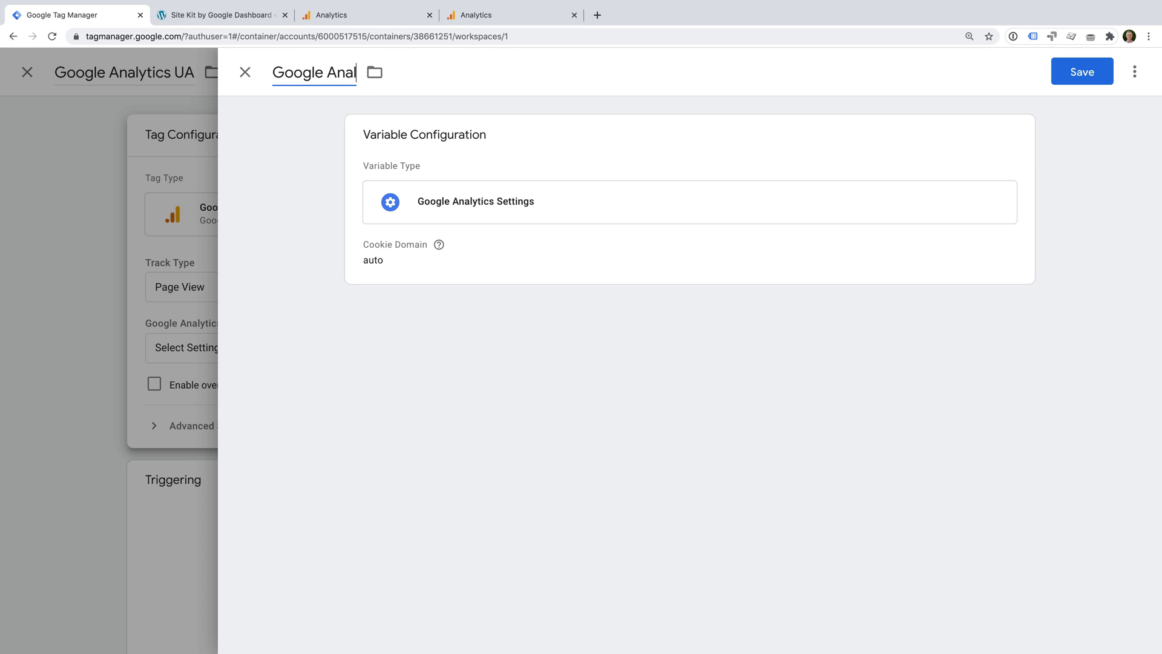
text(ytics UA)
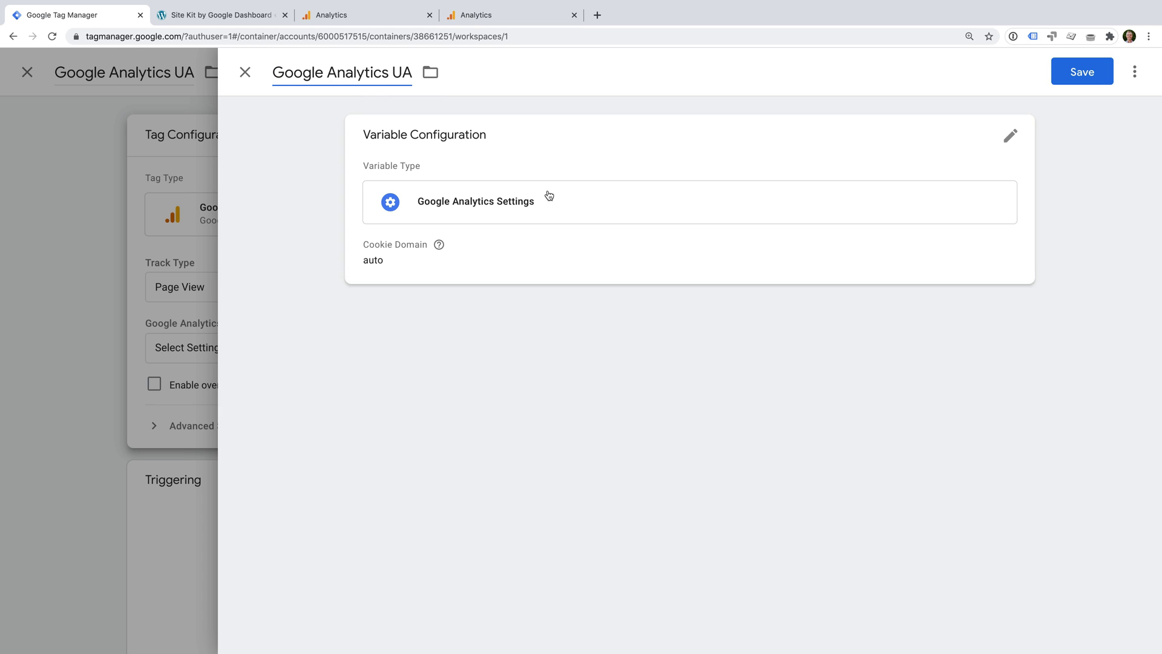
click(505, 19)
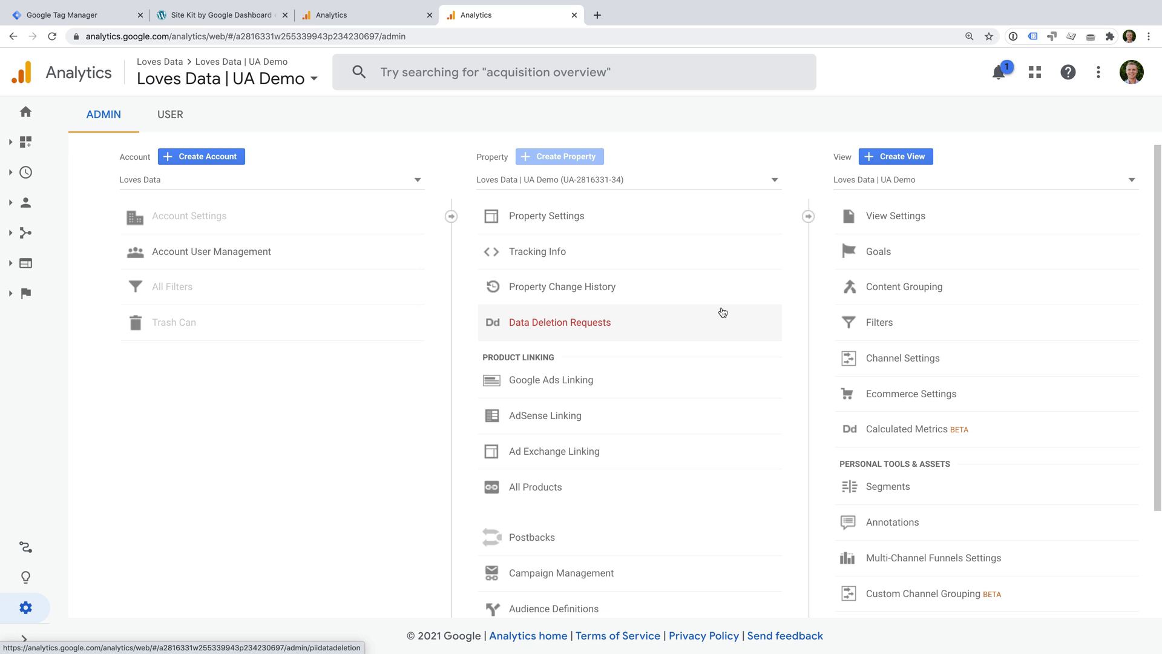
Open the UA Demo property's Tracking Code page and select Tracking ID UA-2816331-34
click(649, 253)
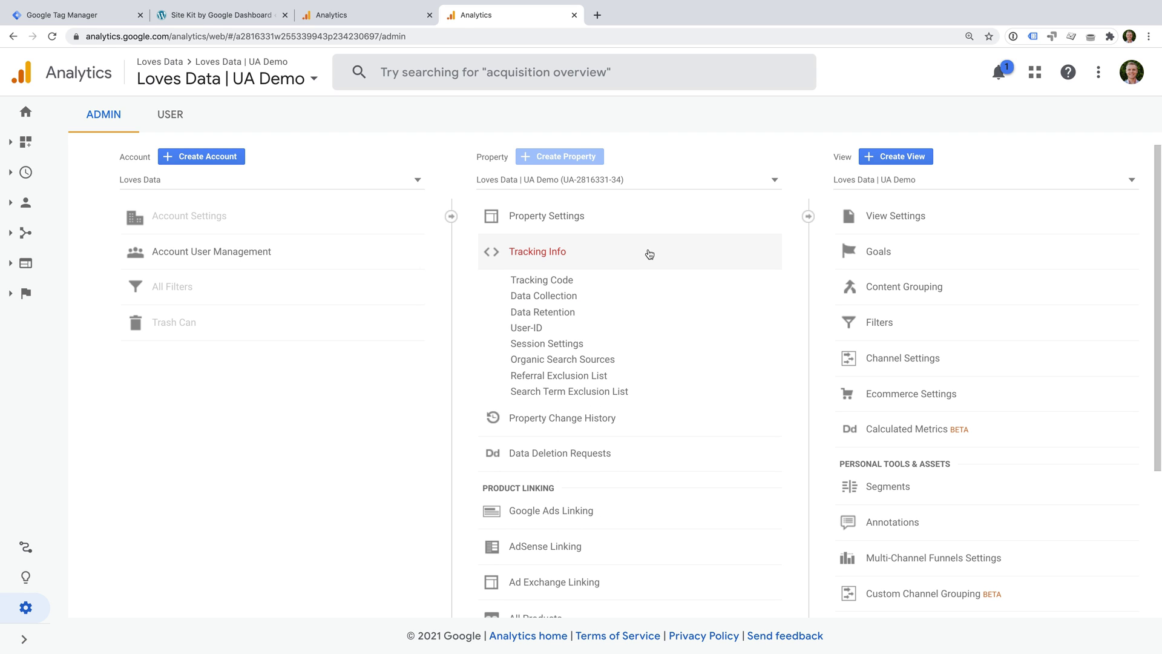
click(544, 280)
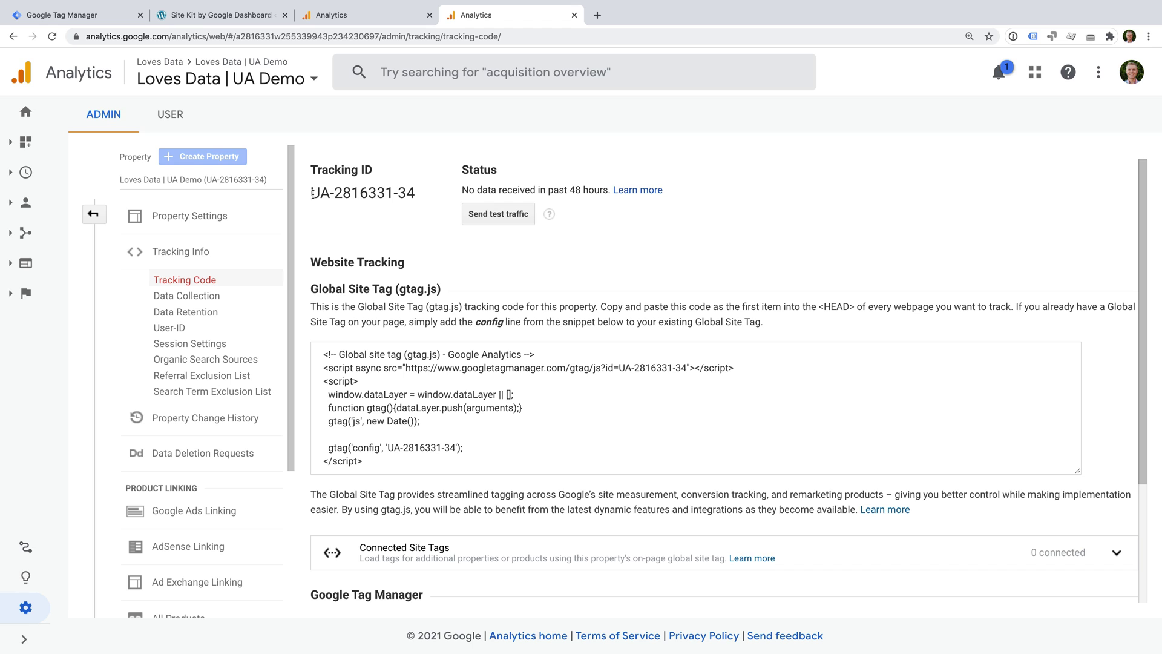
drag(310, 193, 412, 191)
key(super+c)
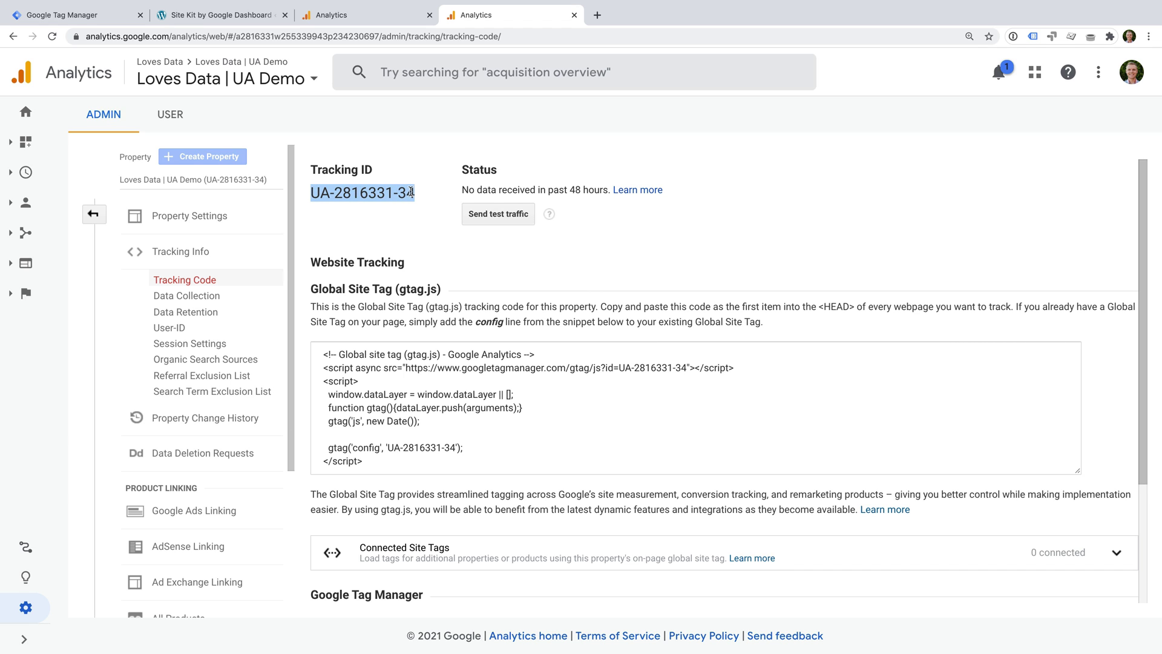
Paste Tracking ID UA-2816331-34 into the settings variable and save it
click(111, 16)
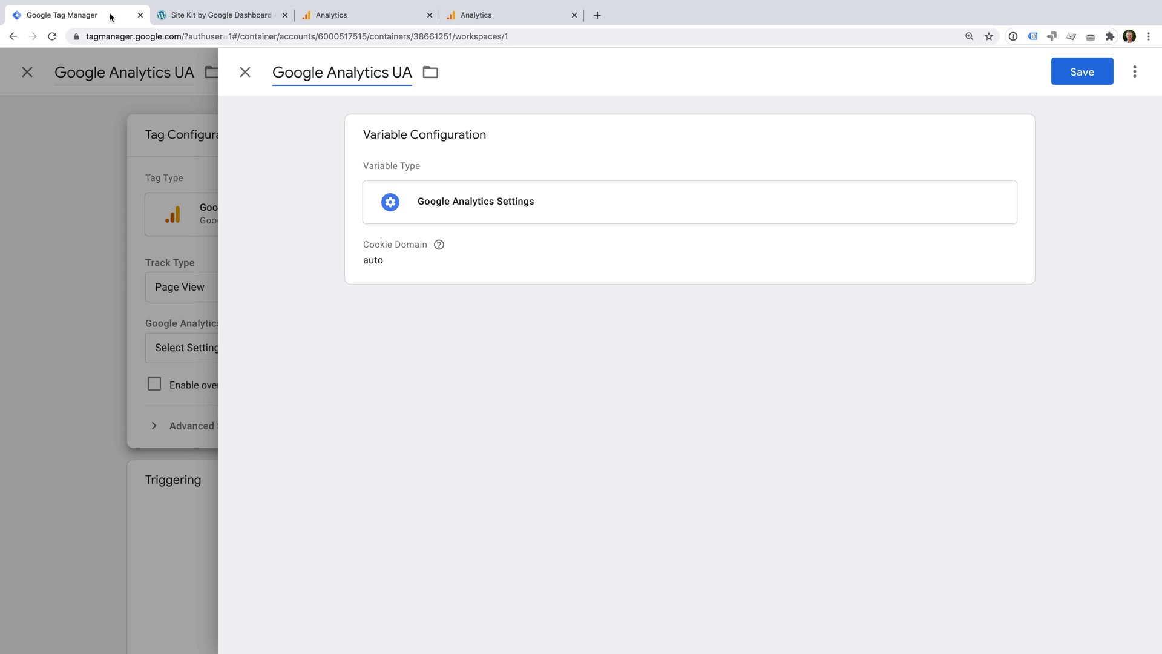
click(641, 215)
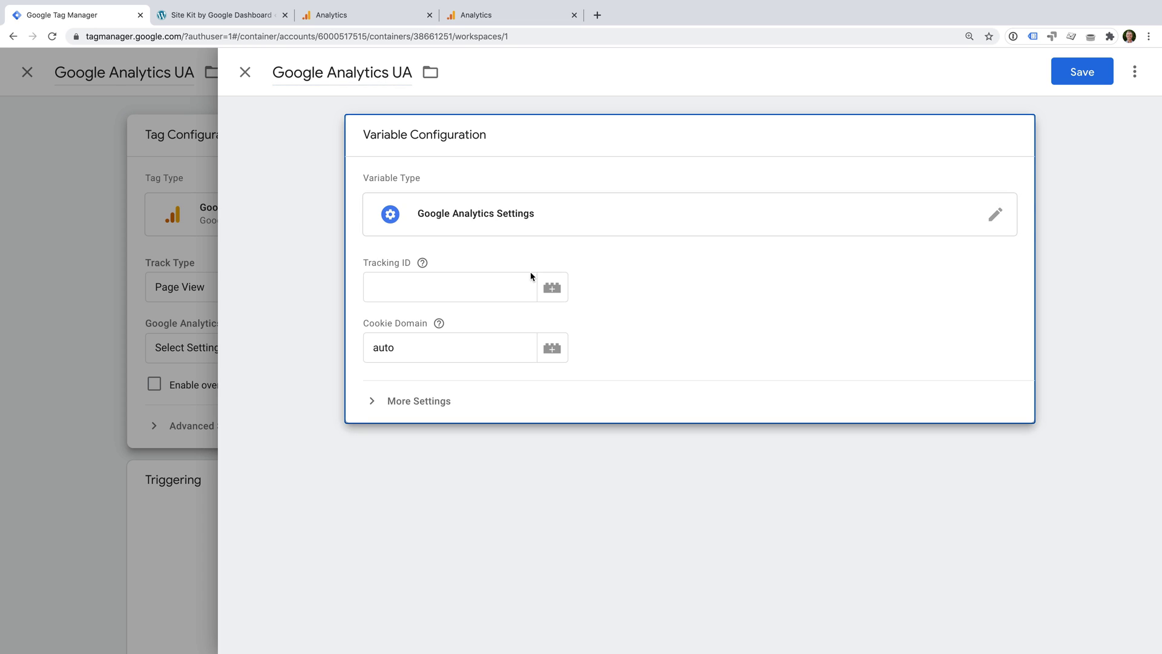
click(459, 285)
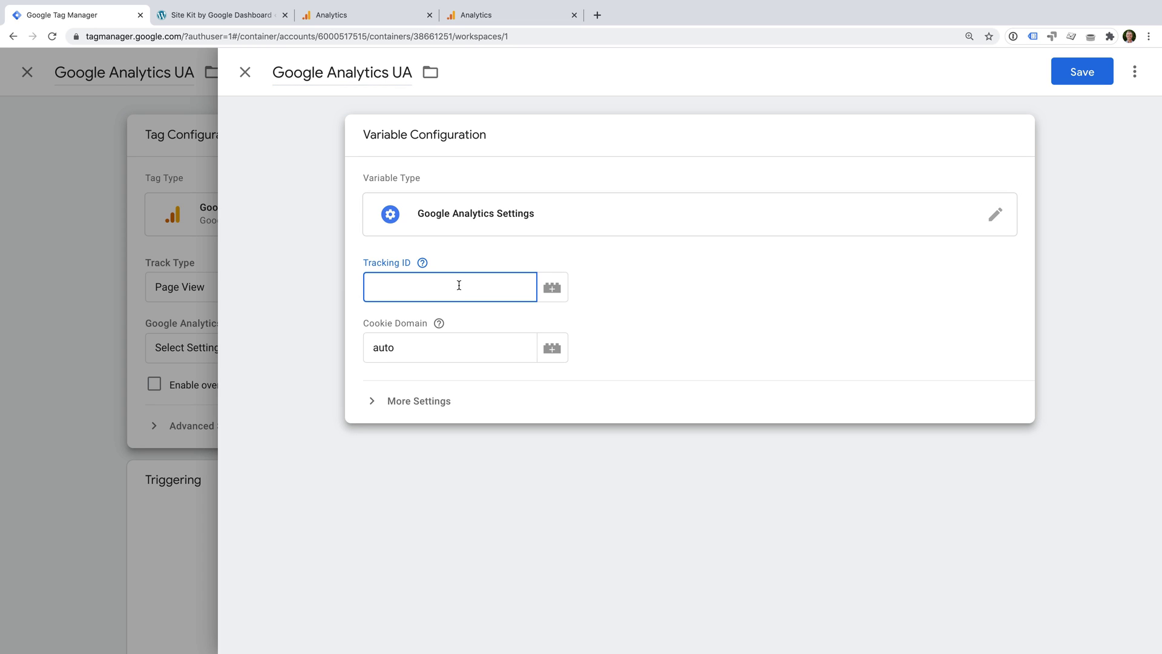
key(super+v)
click(1074, 75)
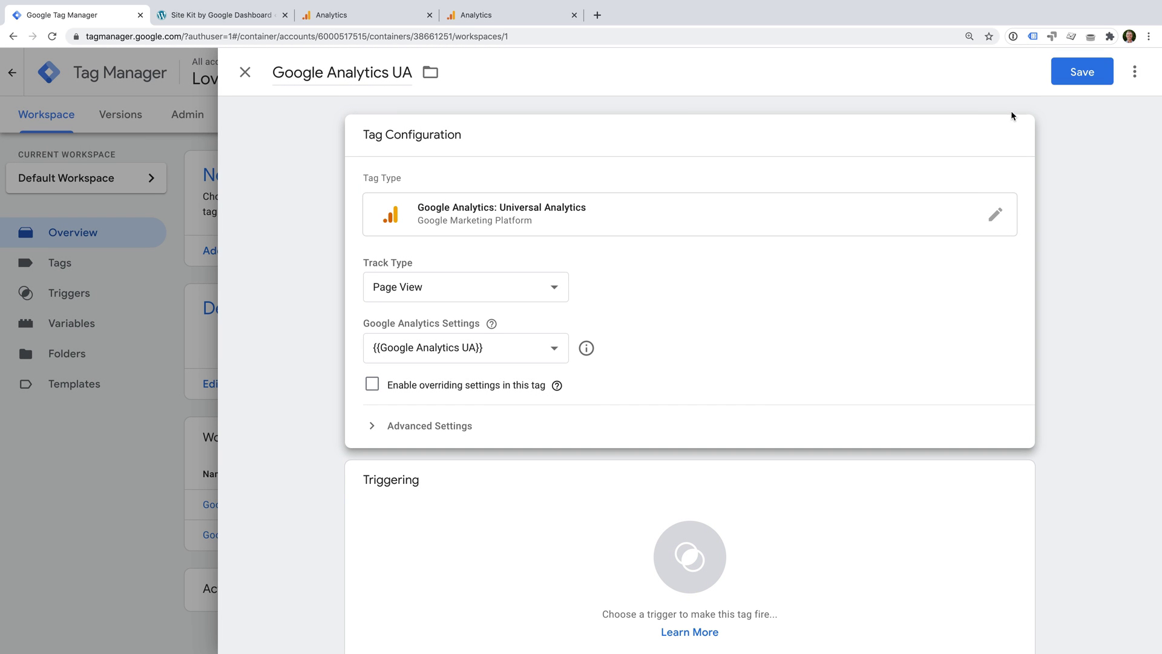
Set the Google Analytics UA tag to fire on All Pages and save it
scroll(704, 288, down, 1)
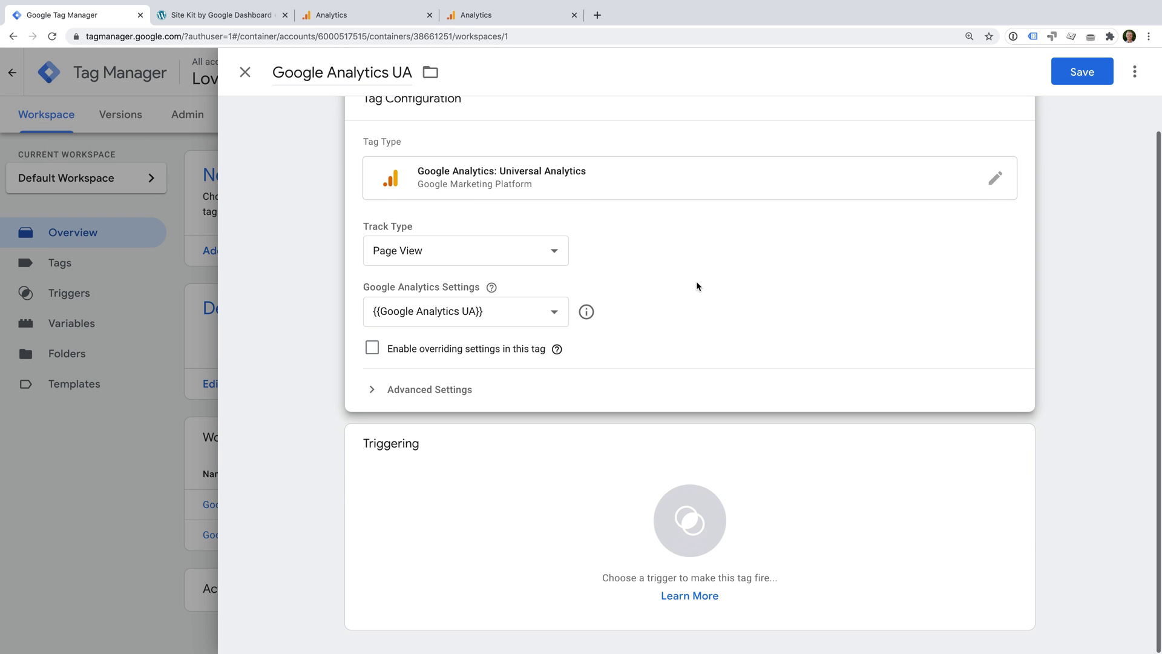
click(463, 453)
click(463, 453)
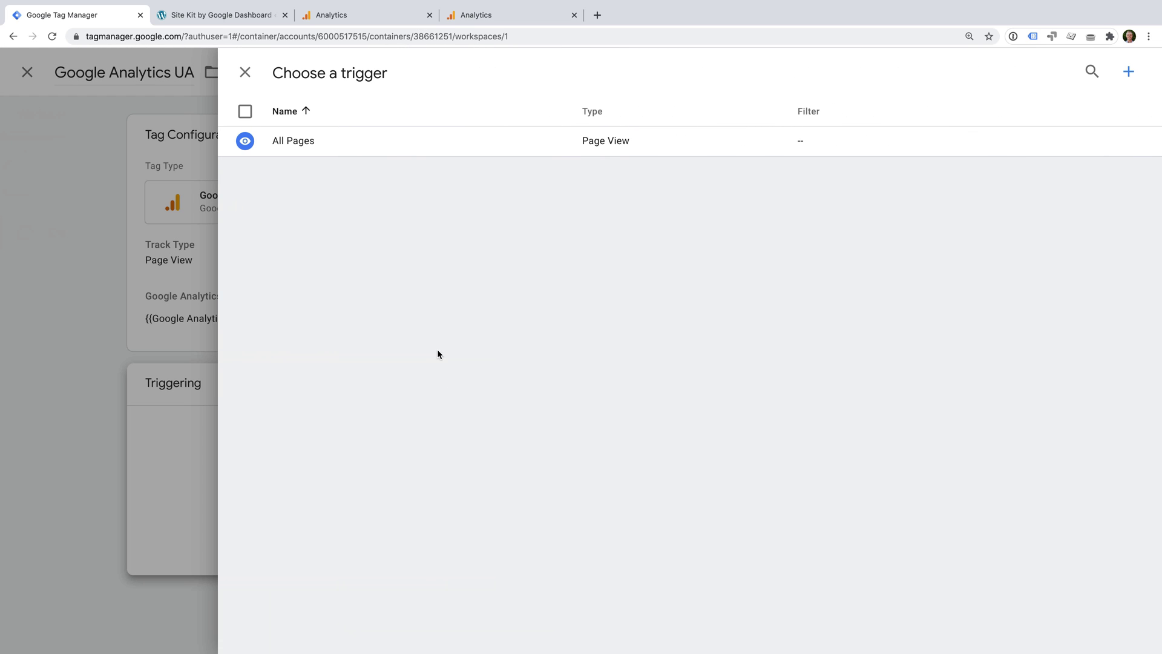
click(330, 147)
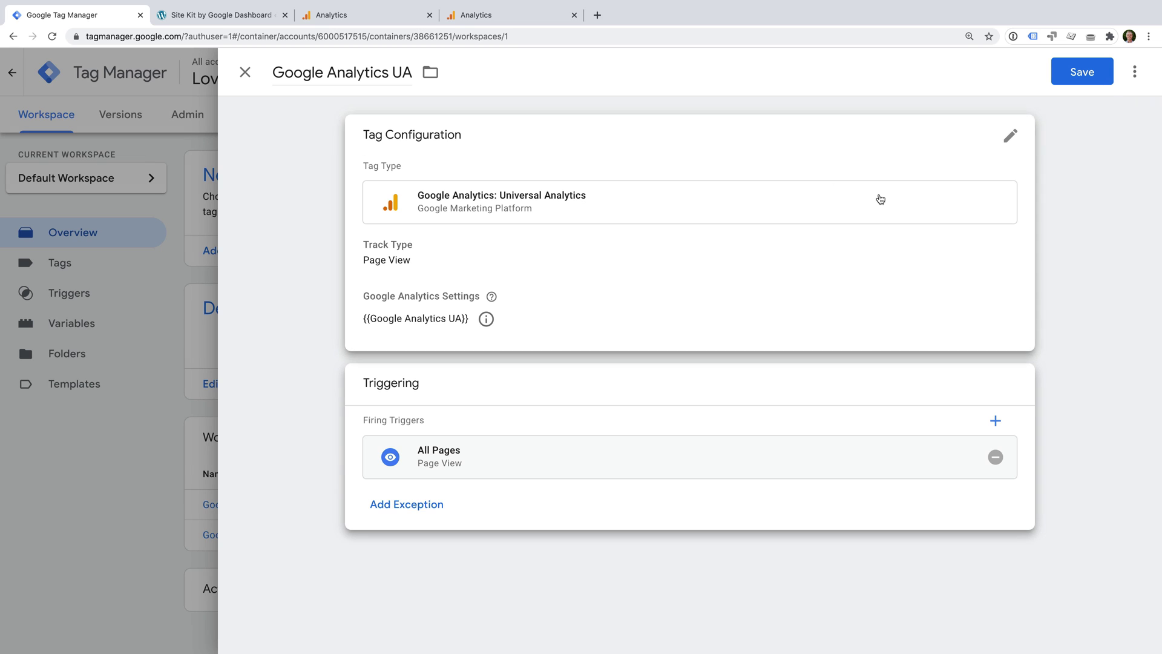
click(1097, 72)
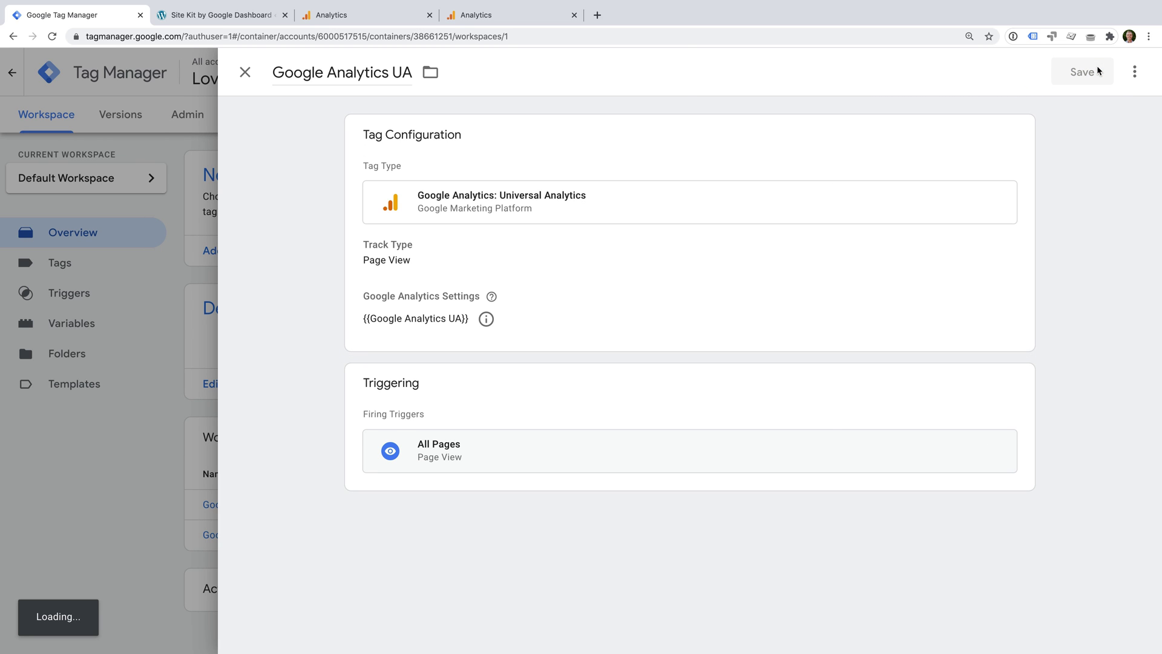